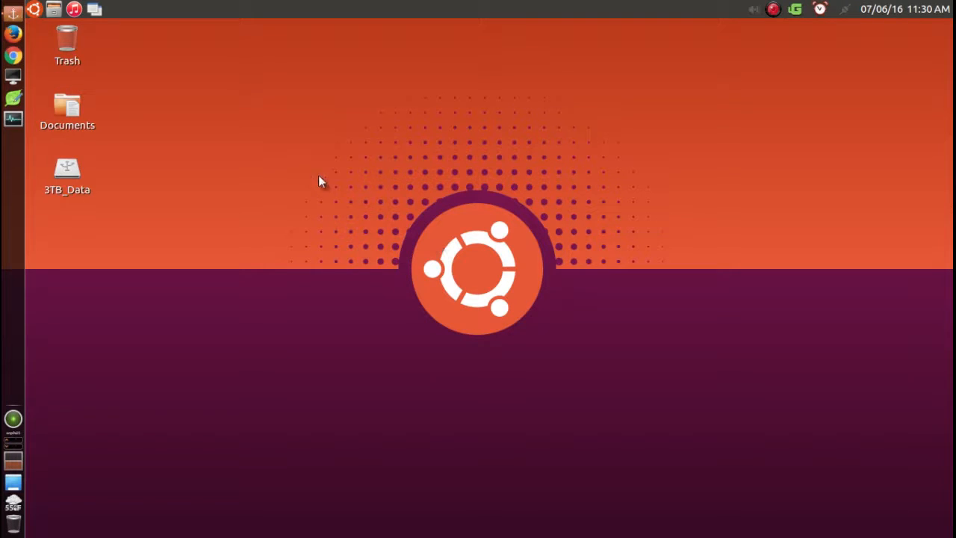
- Launch the GIMP Image Editor and start creating a new image
left_click(37, 13)
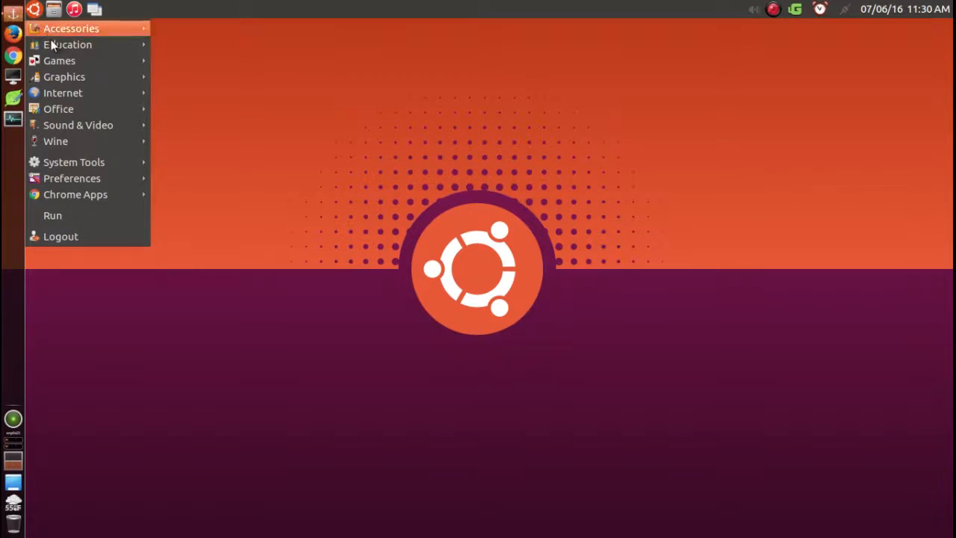
mouse_move(54, 77)
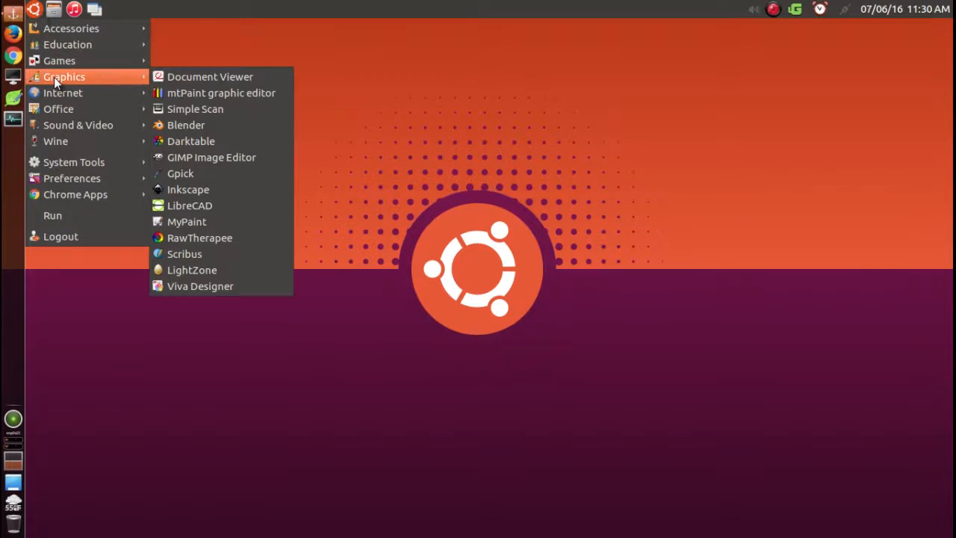
left_click(231, 157)
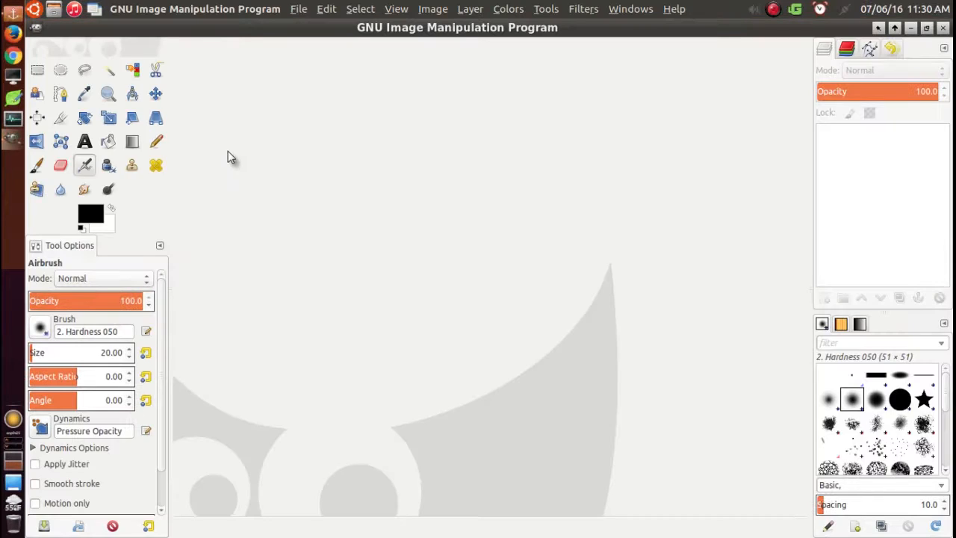
left_click(300, 10)
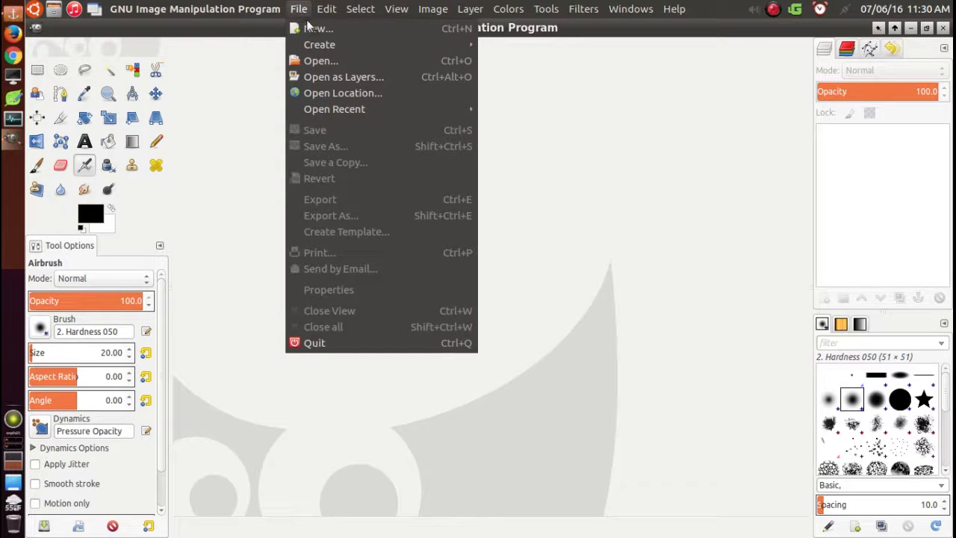
left_click(312, 28)
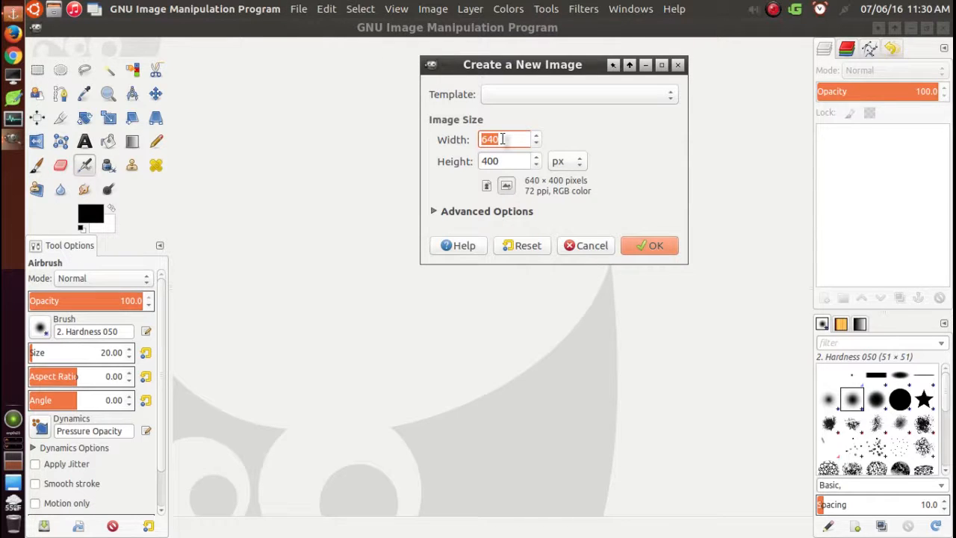
left_click_drag(482, 65, 609, 127)
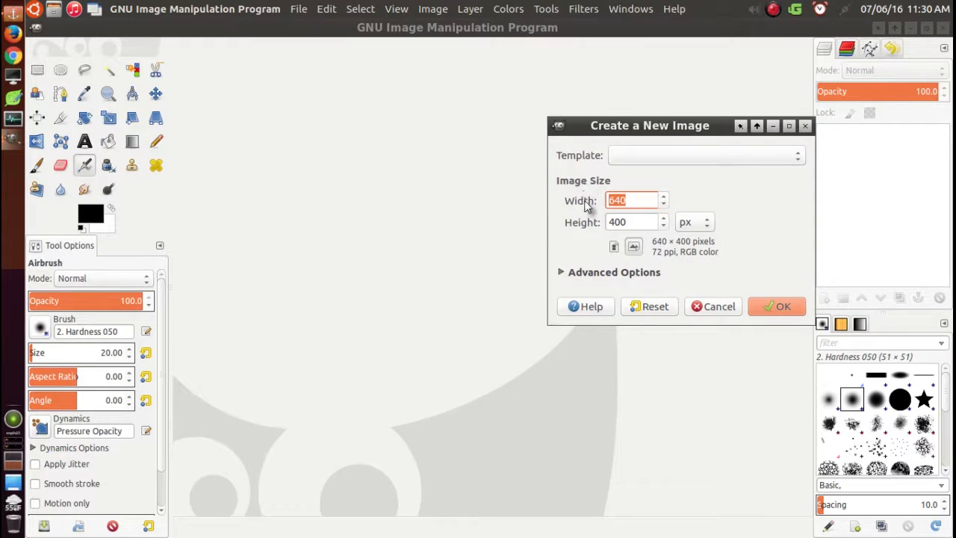
- Open the system's Monitor Settings beside the new-image dialog to check the screen resolution
left_click(34, 9)
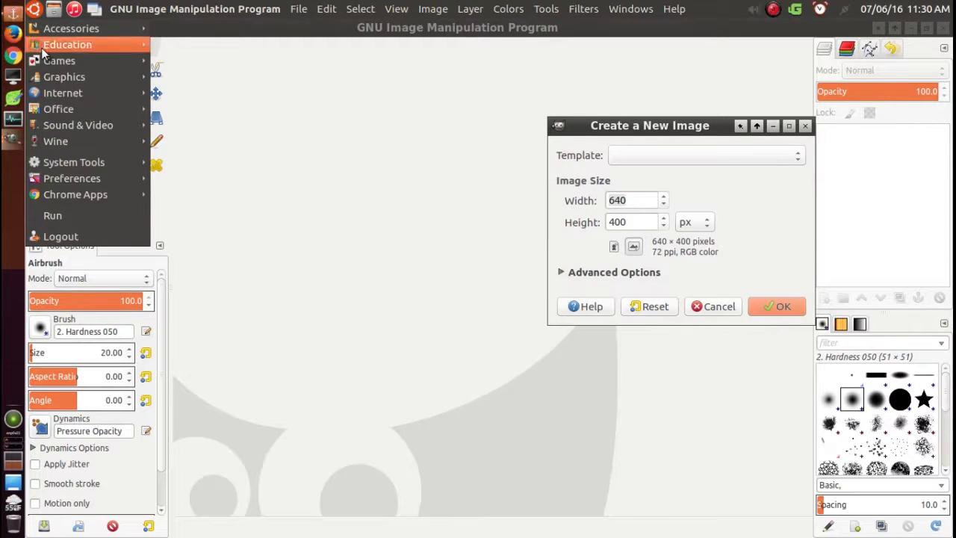
mouse_move(74, 180)
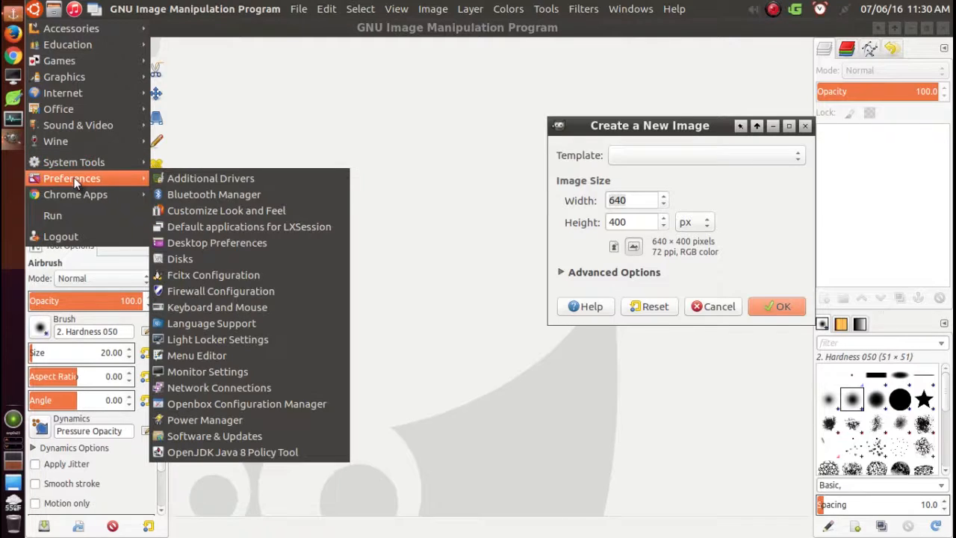
left_click(263, 371)
left_click_drag(500, 221, 368, 157)
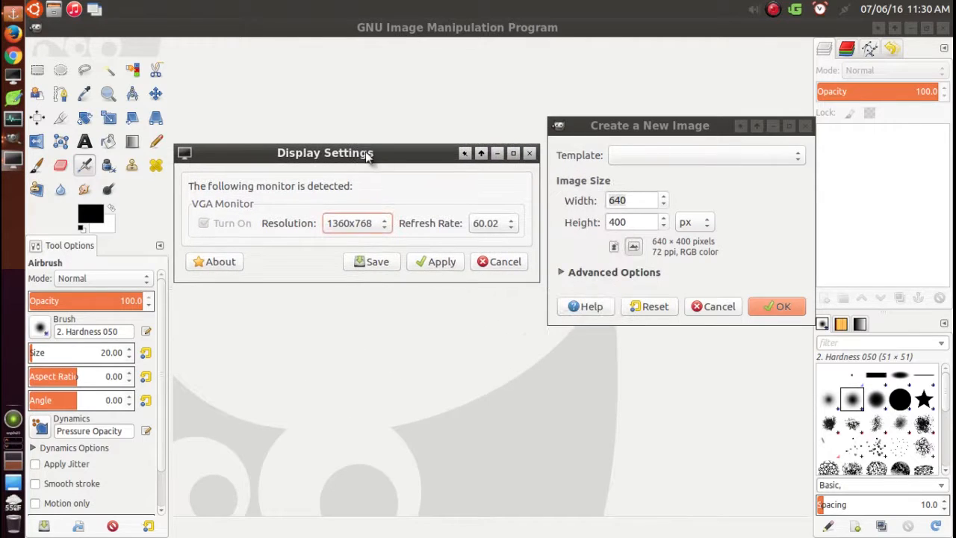
- Set the new image's size to 1360 px wide and 768 px high, and close the display settings
left_click(632, 200)
type("1360")
key("Tab")
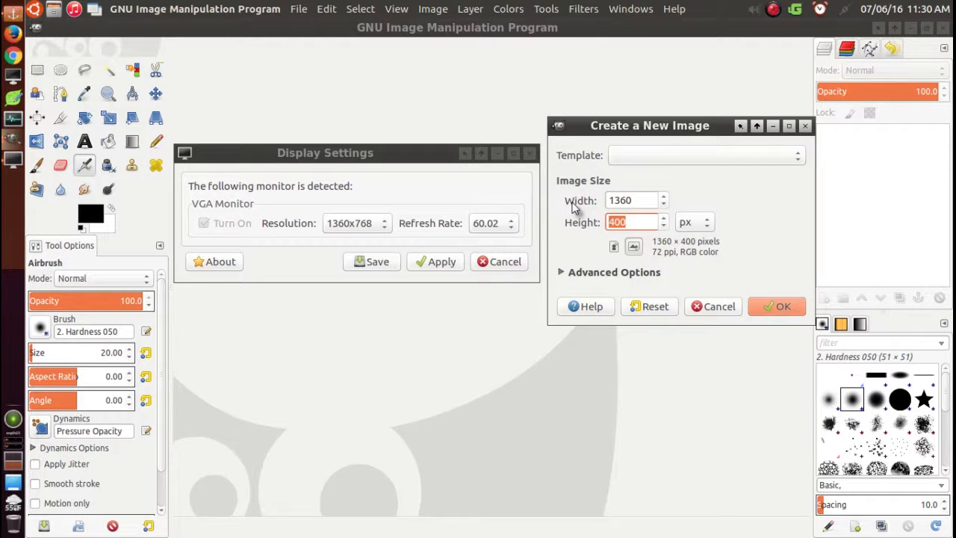
type("76")
left_click(530, 153)
left_click_drag(621, 133, 501, 91)
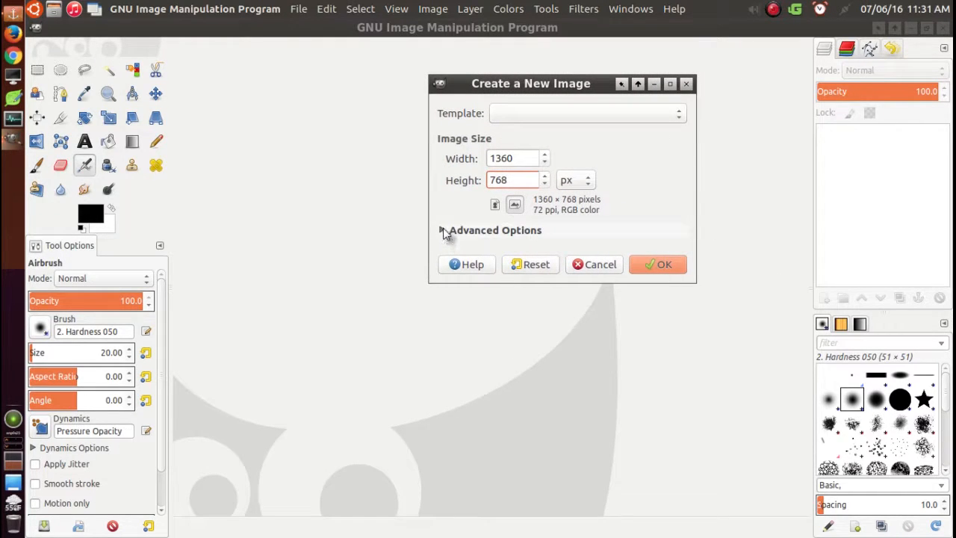
- Set the new image's X and Y resolution to 300 pixels/in in the advanced options
left_click(443, 231)
left_click_drag(524, 251, 487, 256)
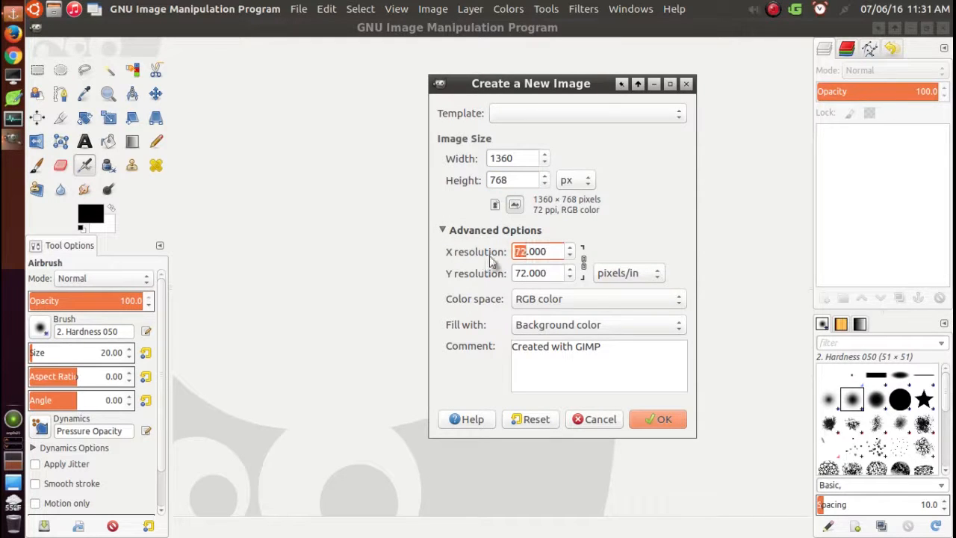
type("300")
key("Tab")
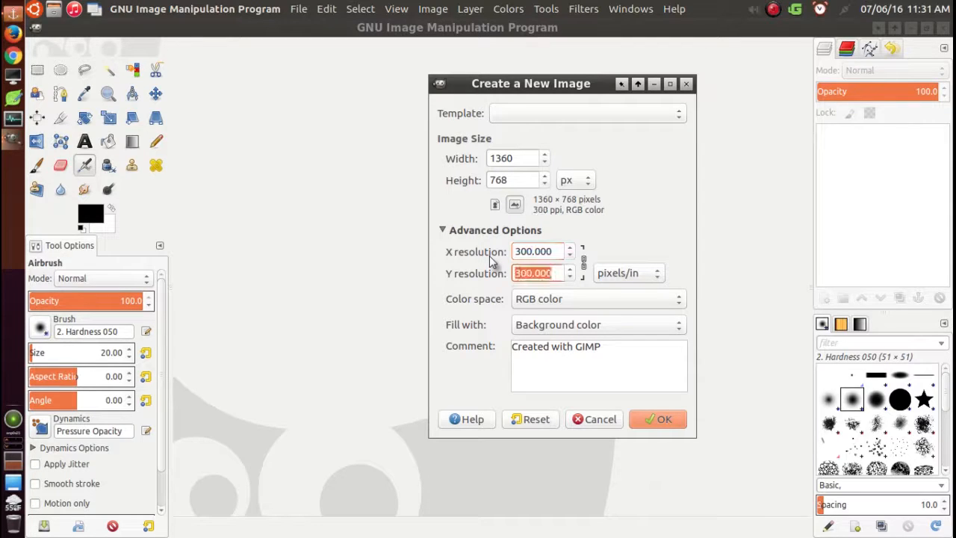
- Choose Transparency as the fill and create the new image
left_click(574, 325)
left_click(574, 325)
left_click(574, 331)
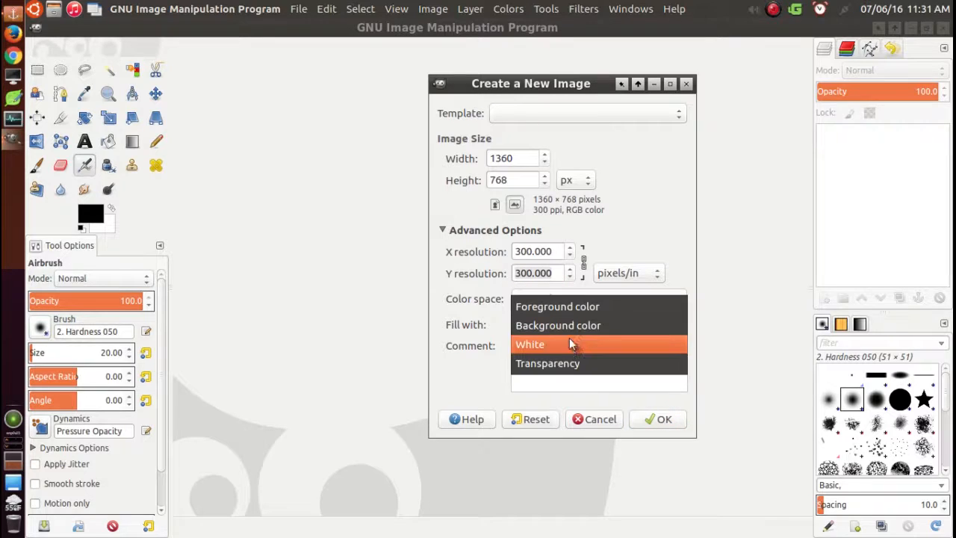
left_click(573, 365)
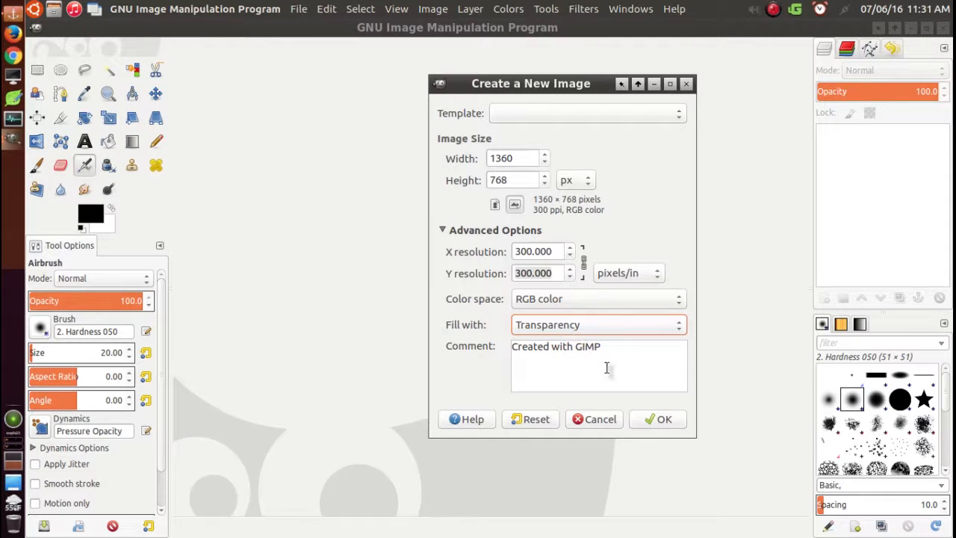
left_click(655, 418)
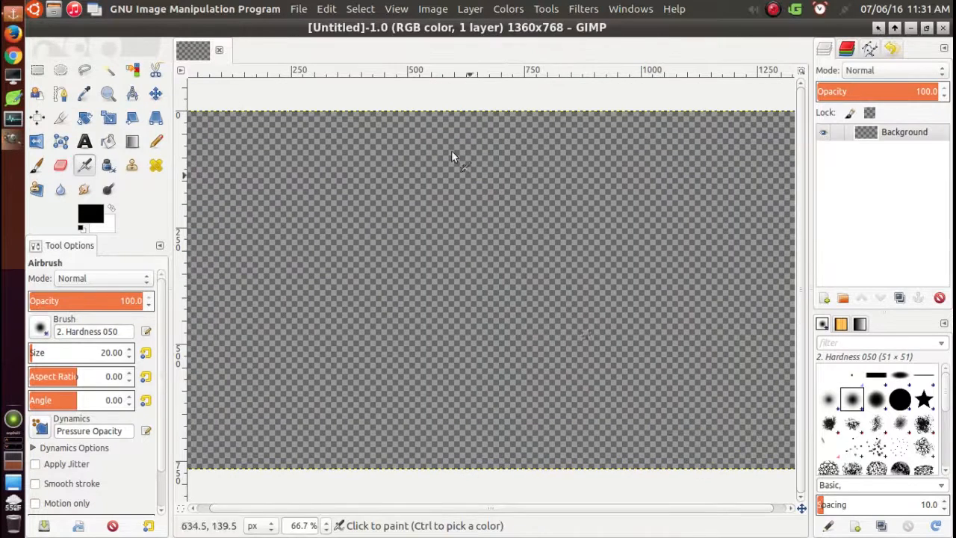
- Import simple-ubuntu-wallpaper.jpg into the blank image as a new layer
left_click(397, 8)
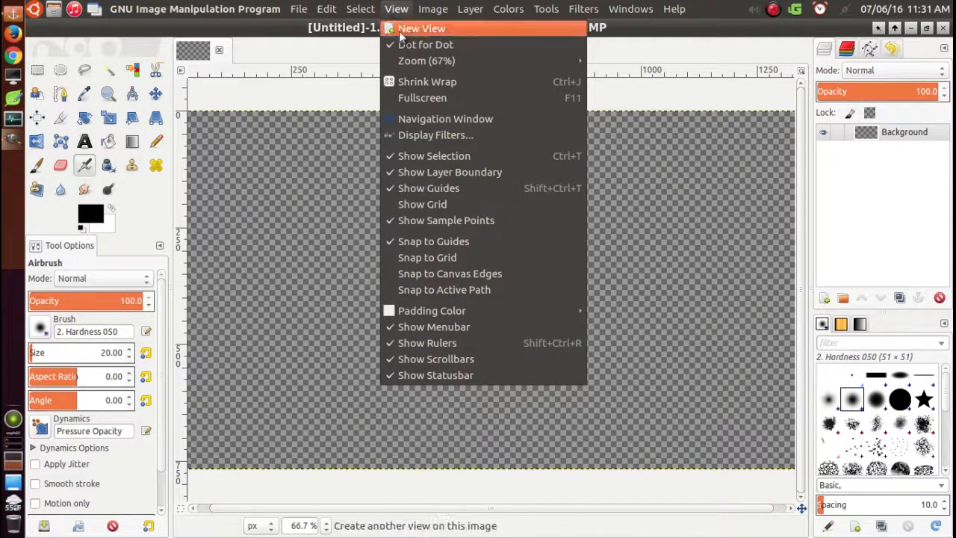
mouse_move(414, 64)
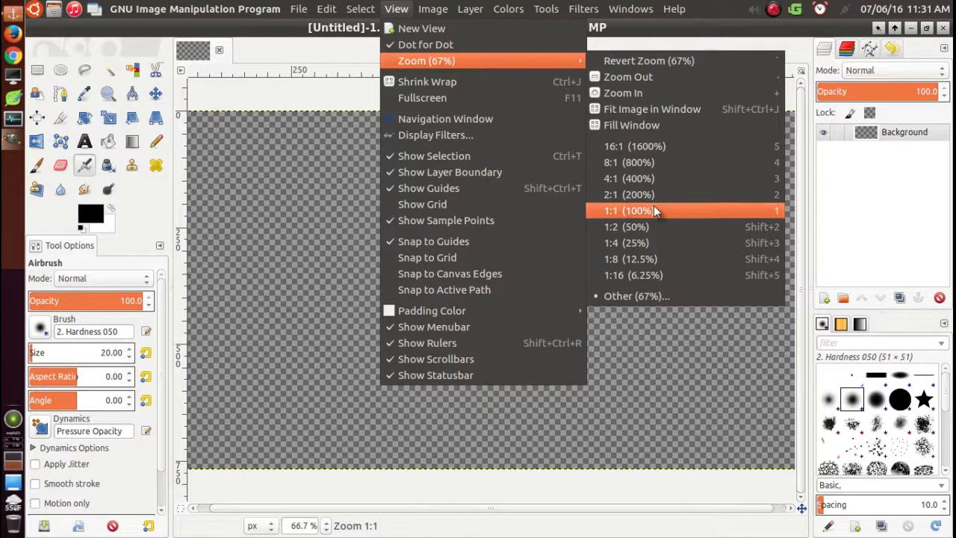
left_click(653, 228)
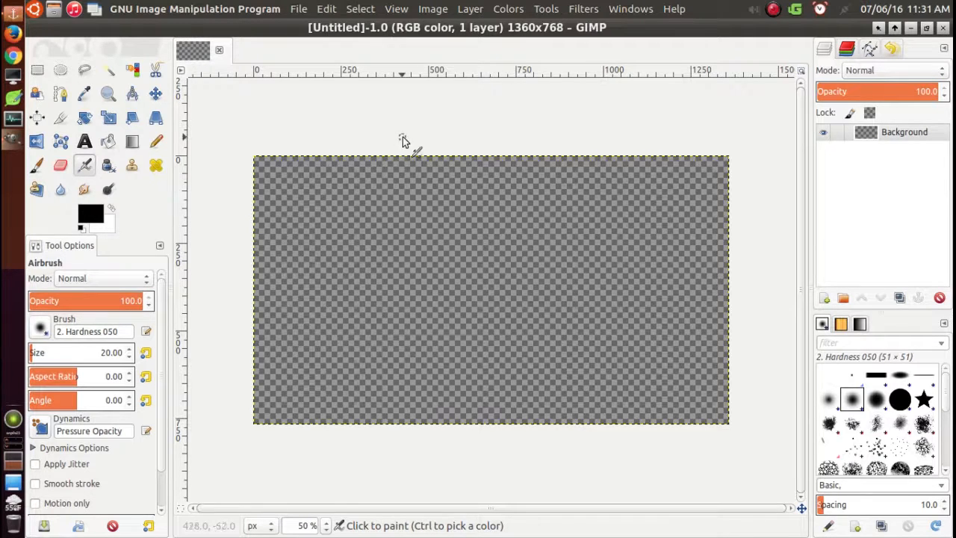
left_click(292, 11)
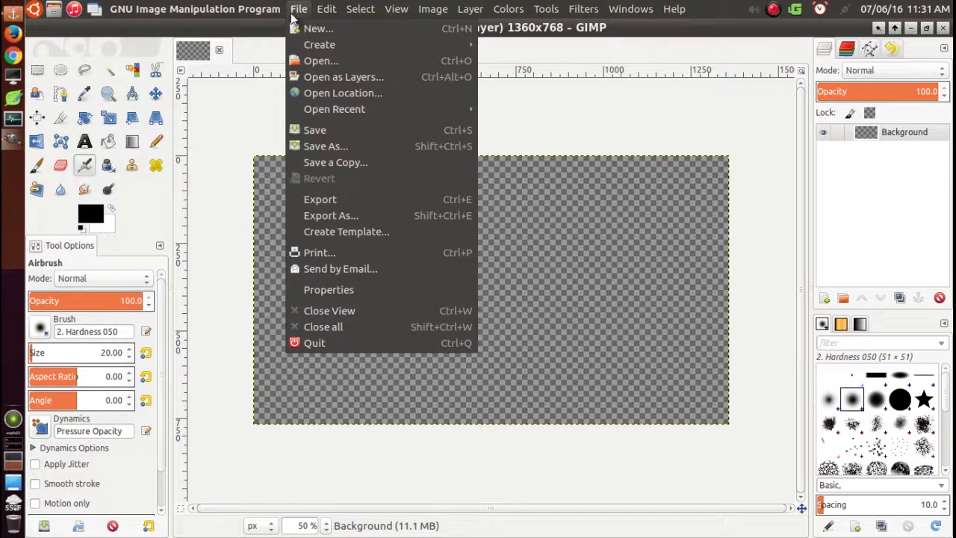
left_click(333, 78)
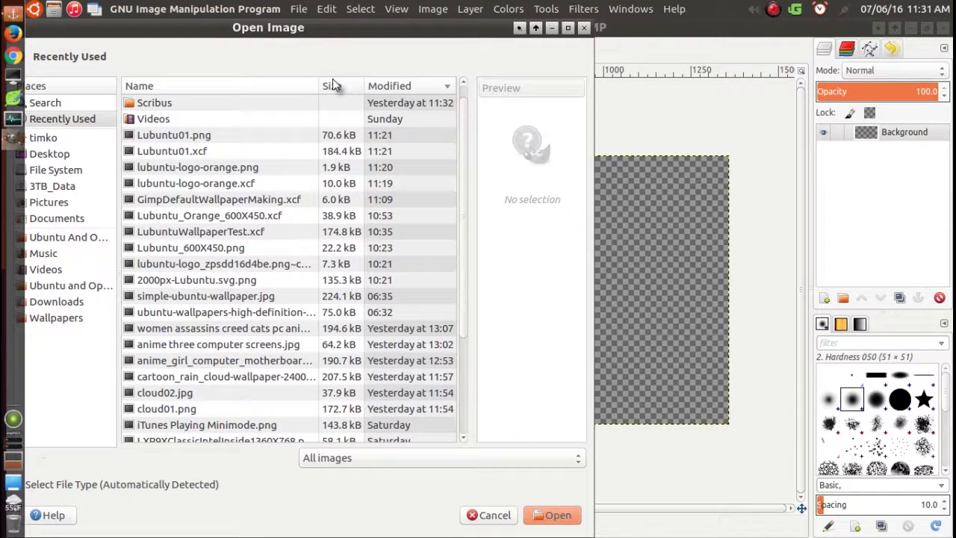
left_click(189, 296)
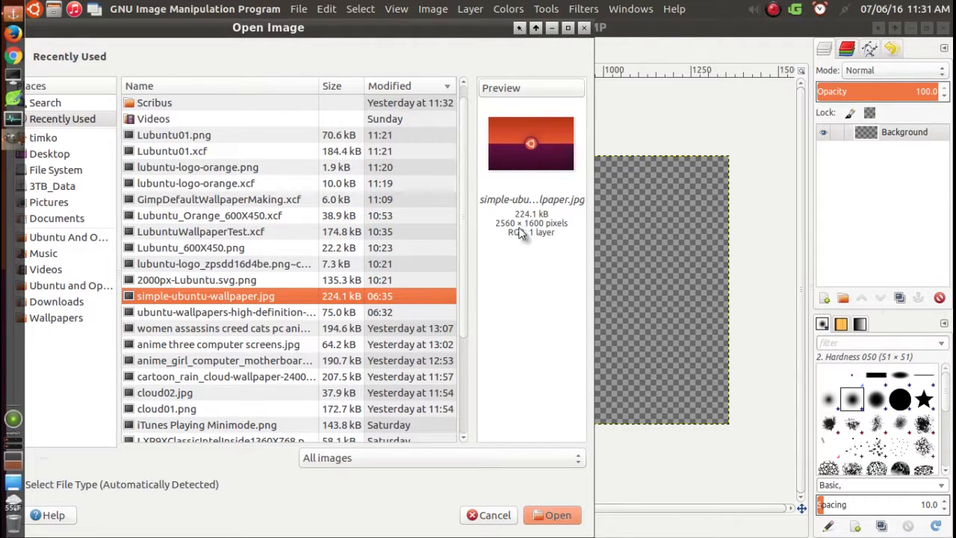
left_click(553, 516)
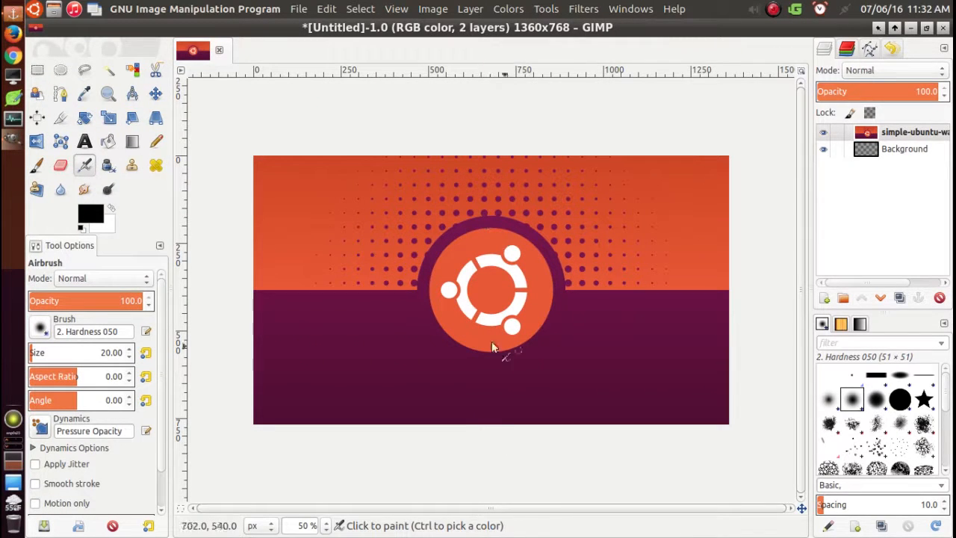
- Compare the wallpaper layer with the desktop background, and examine its boundary against the canvas at 25% zoom
left_click(893, 28)
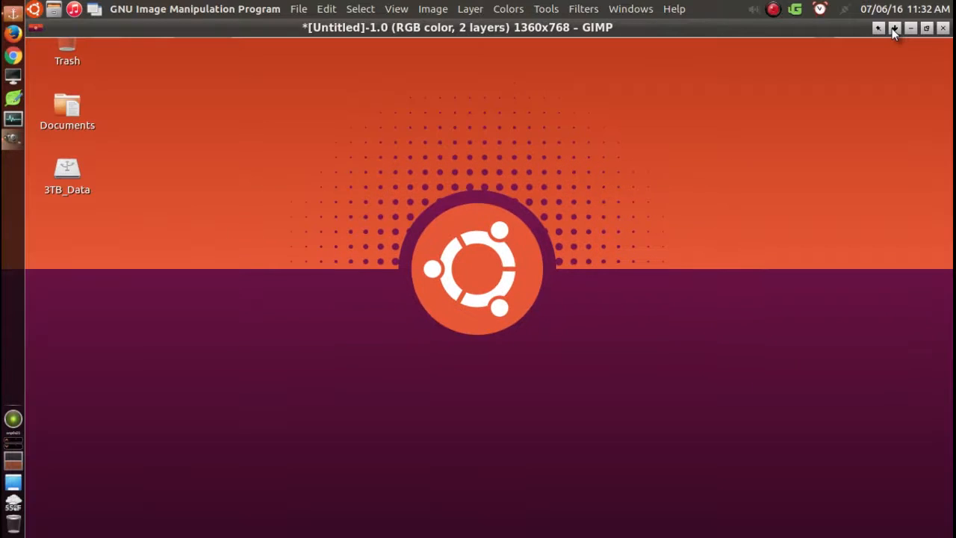
left_click(894, 28)
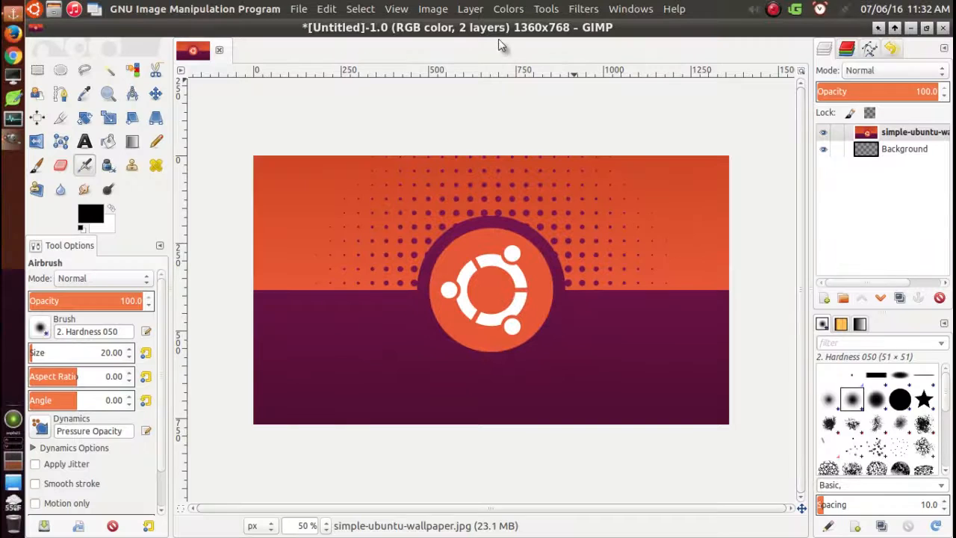
left_click(397, 9)
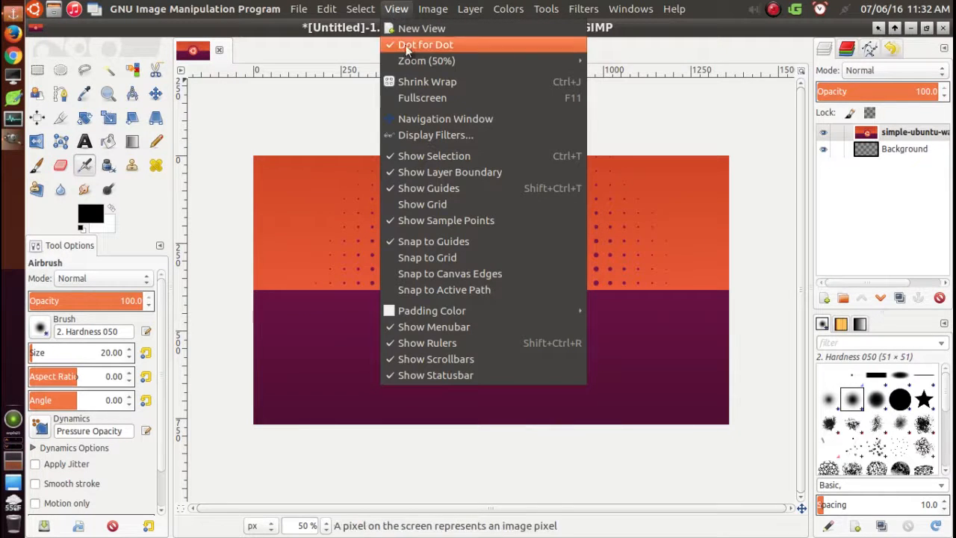
mouse_move(410, 59)
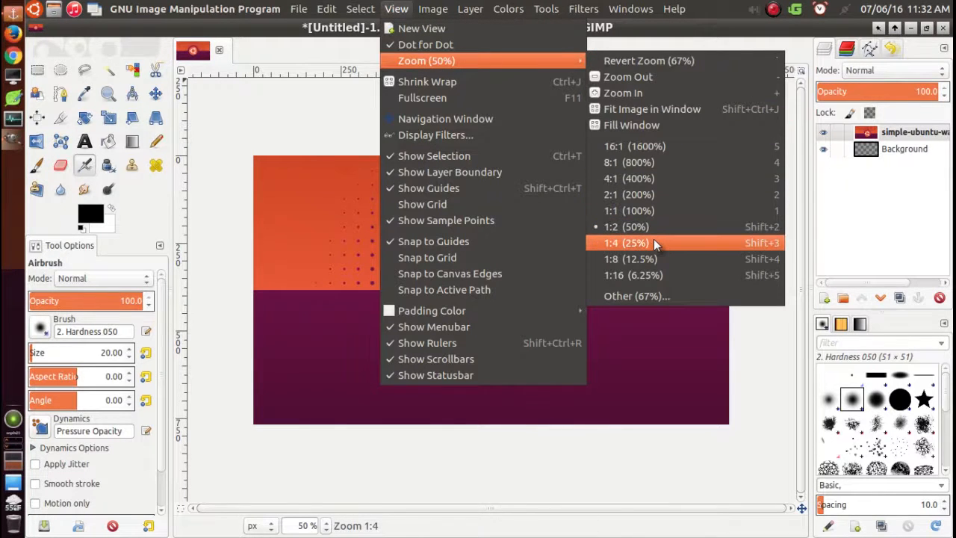
left_click(627, 242)
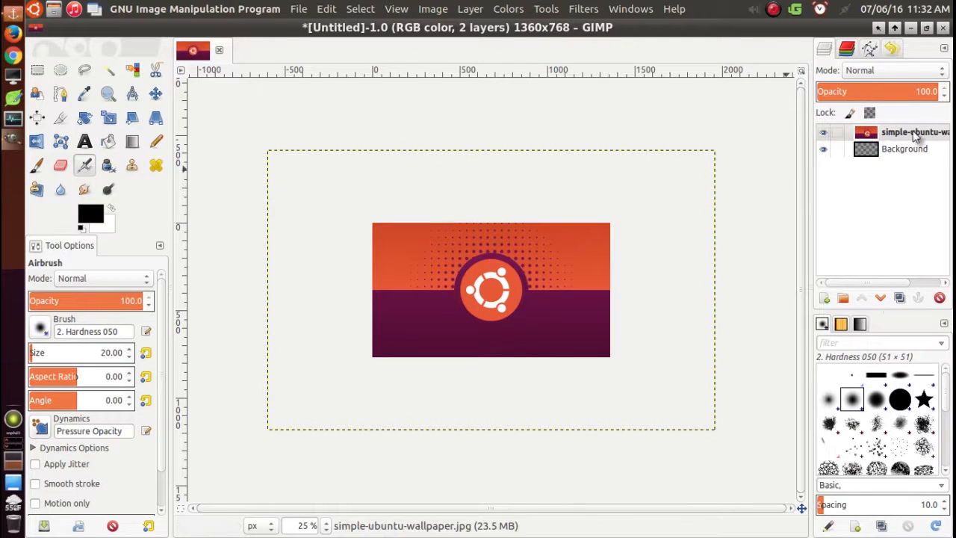
left_click(824, 149)
left_click(822, 149)
left_click(825, 149)
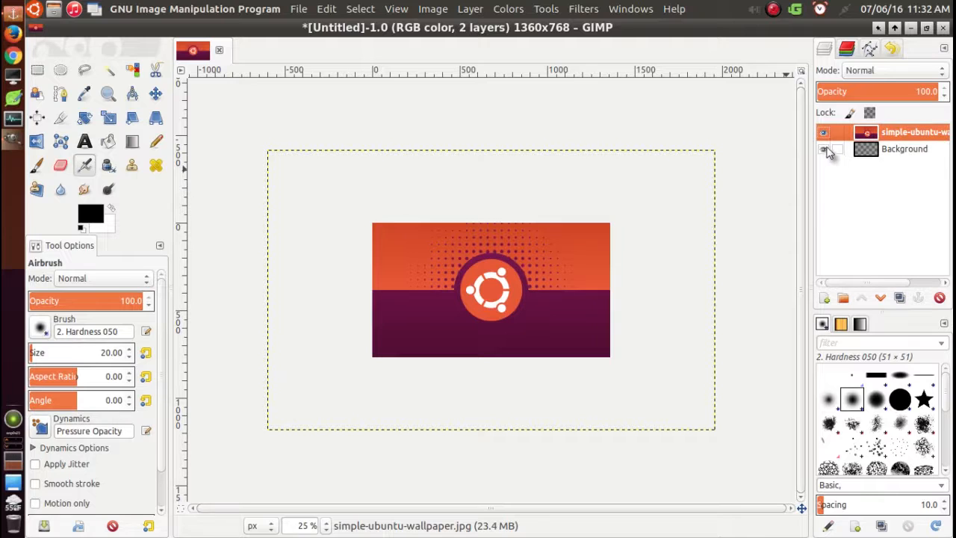
right_click(897, 138)
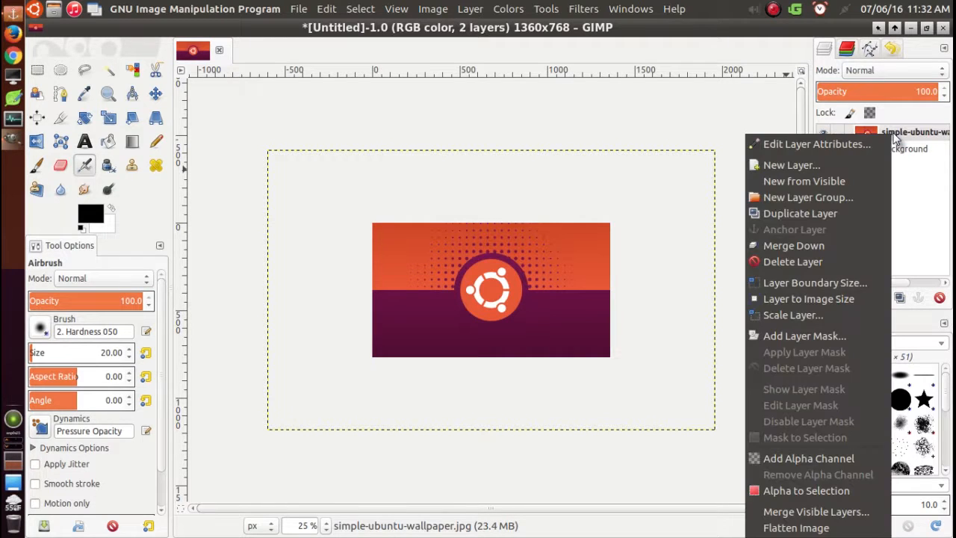
left_click(813, 316)
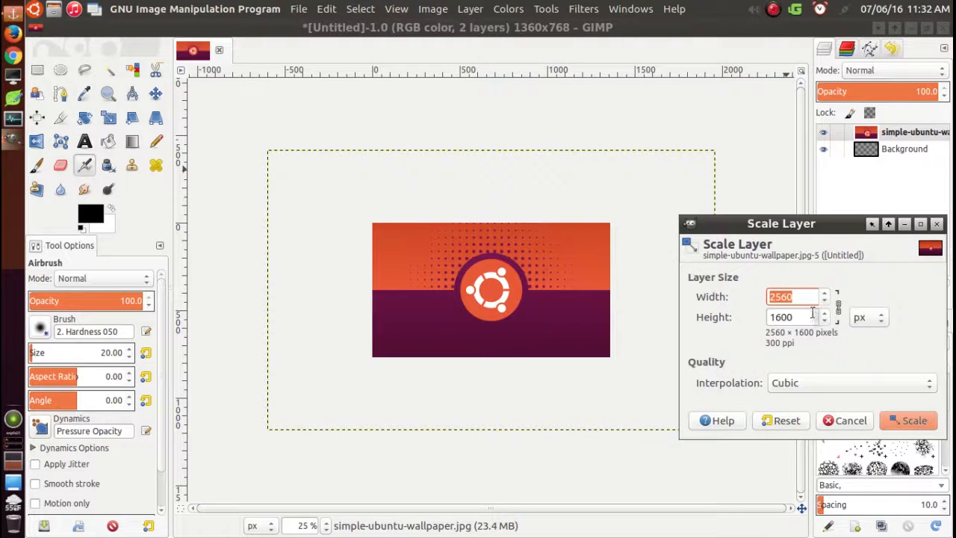
left_click_drag(818, 225, 643, 149)
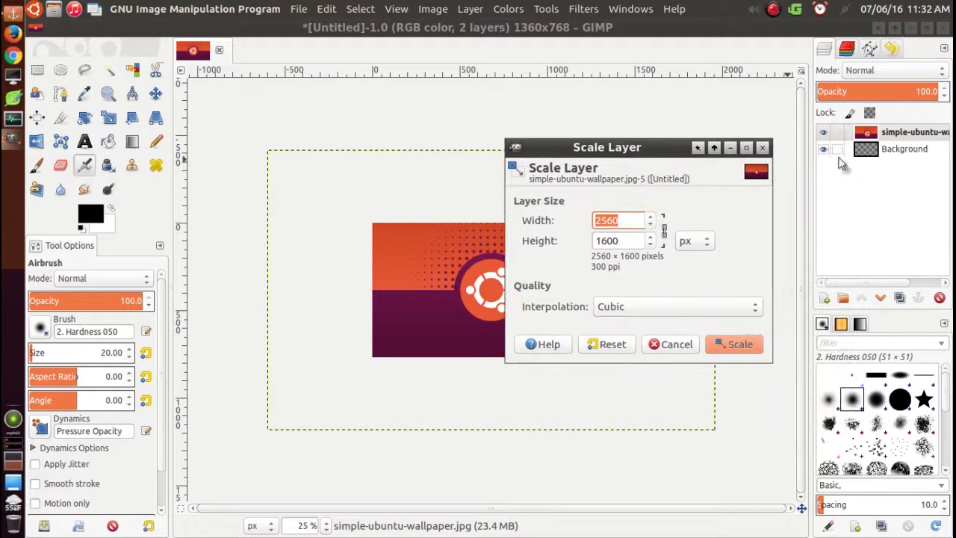
left_click(672, 345)
- Select the simple-ubuntu-wallpaper.jpg layer instead of the Background layer and open its Scale Layer settings
left_click(907, 149)
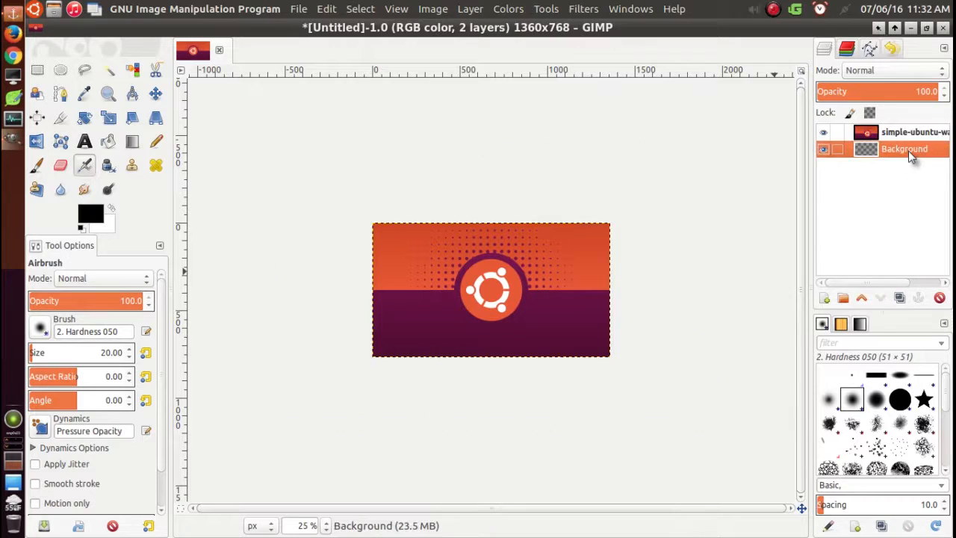
left_click(901, 132)
right_click(904, 134)
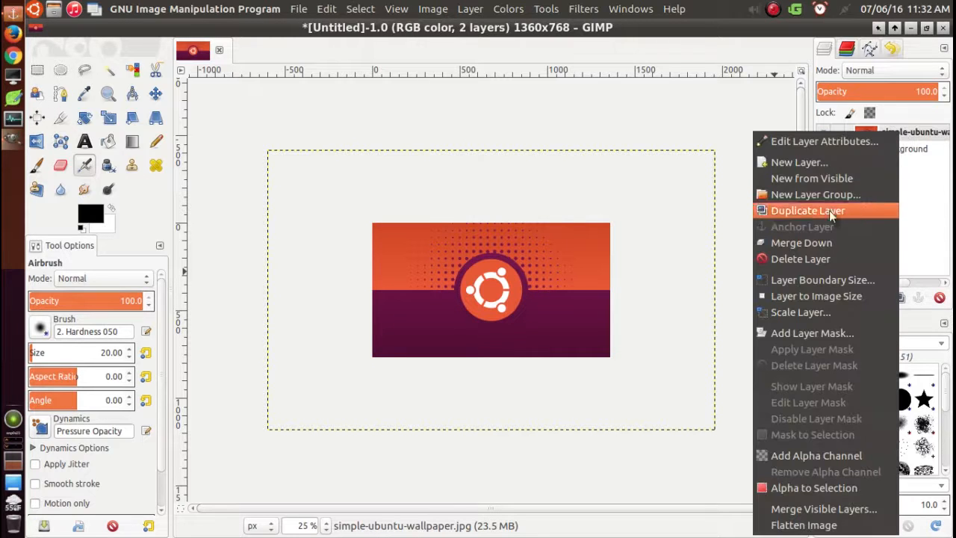
left_click(783, 316)
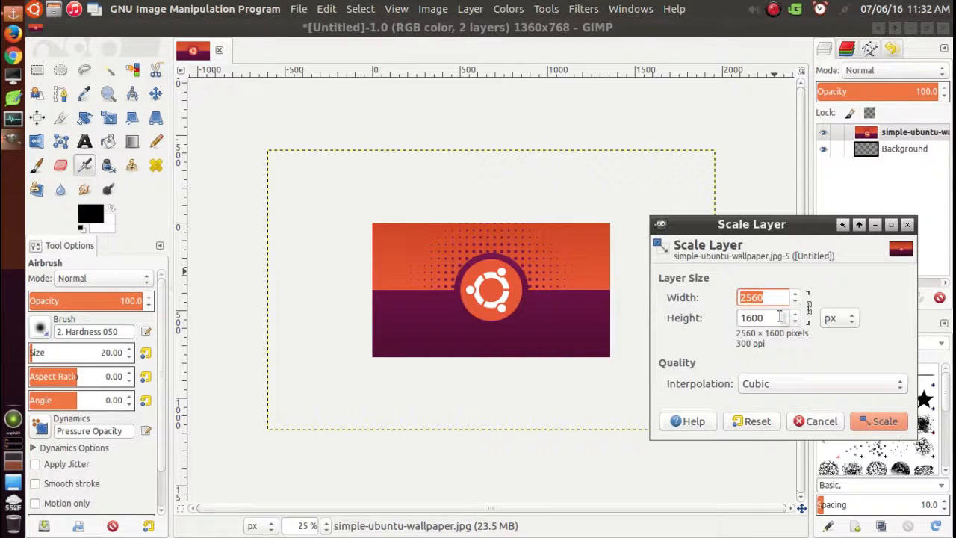
- Try a layer height of 768 px with the width and height linked
left_click(769, 317)
left_click_drag(769, 316, 707, 317)
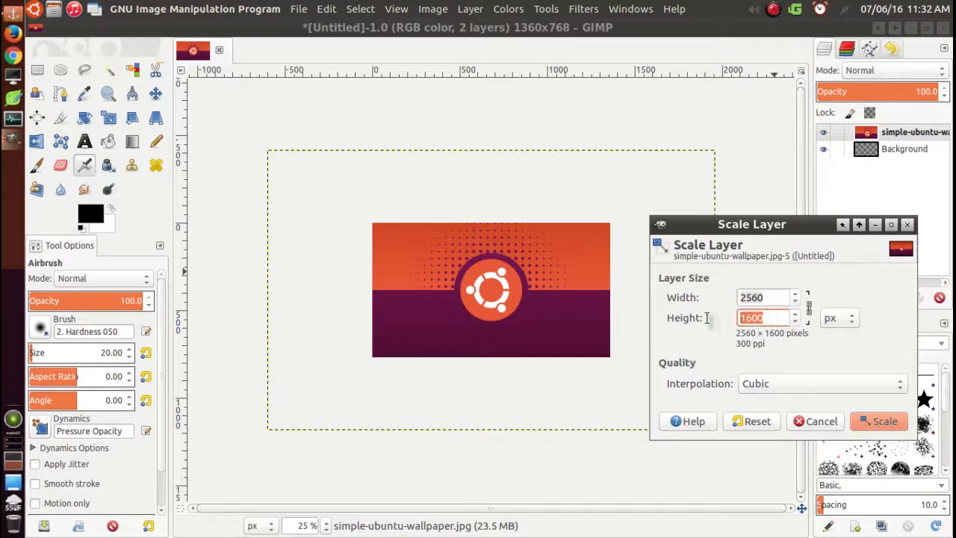
type("768")
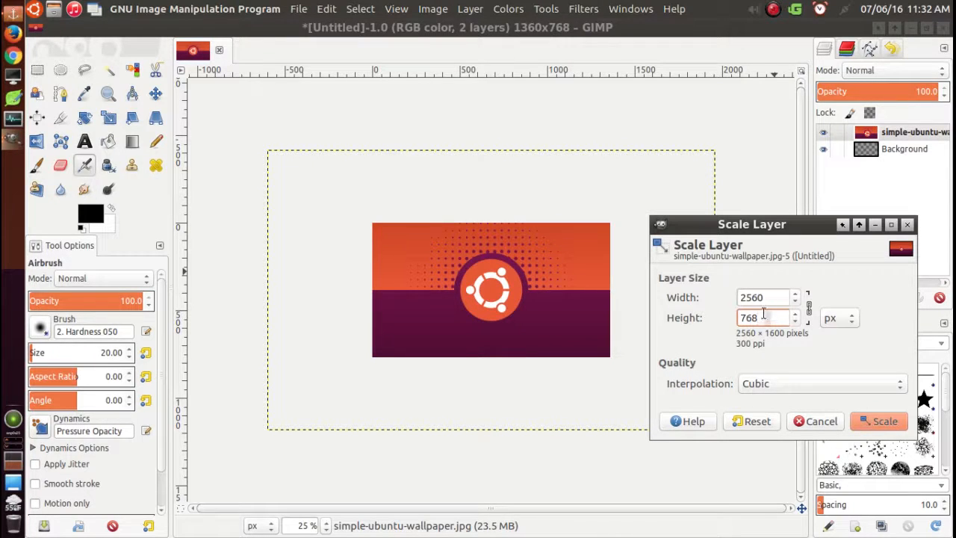
key("Tab")
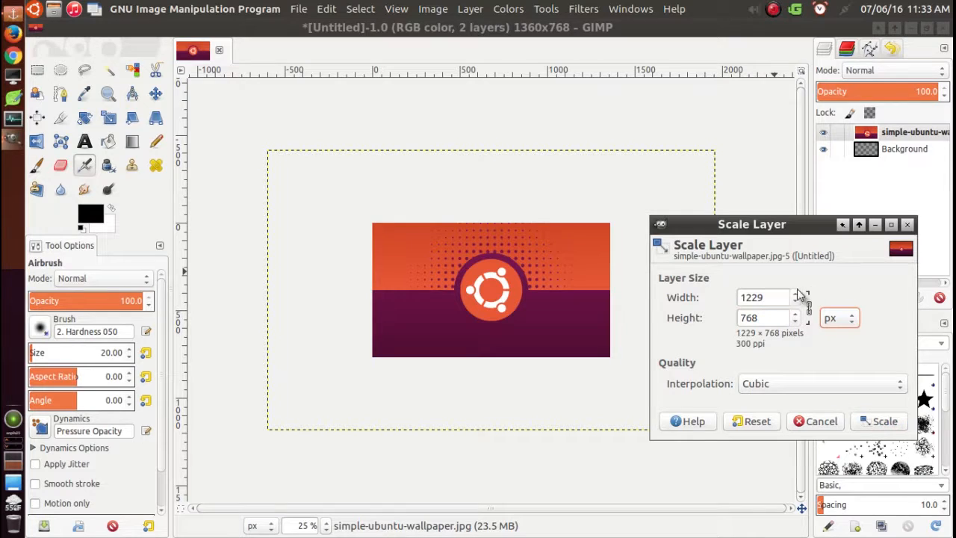
- Scale the wallpaper layer to 1360 px wide, keeping width and height linked
left_click_drag(769, 297, 723, 298)
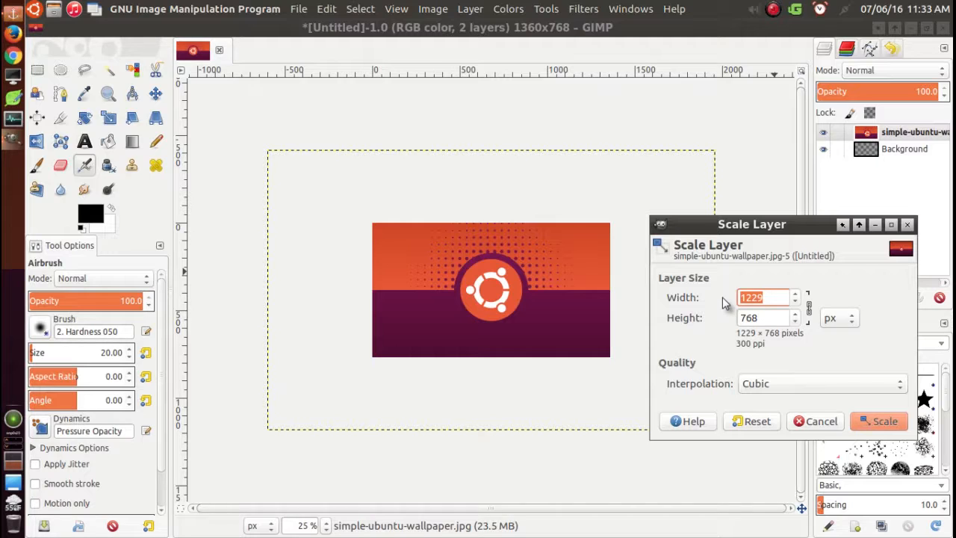
type("1360")
key("Tab")
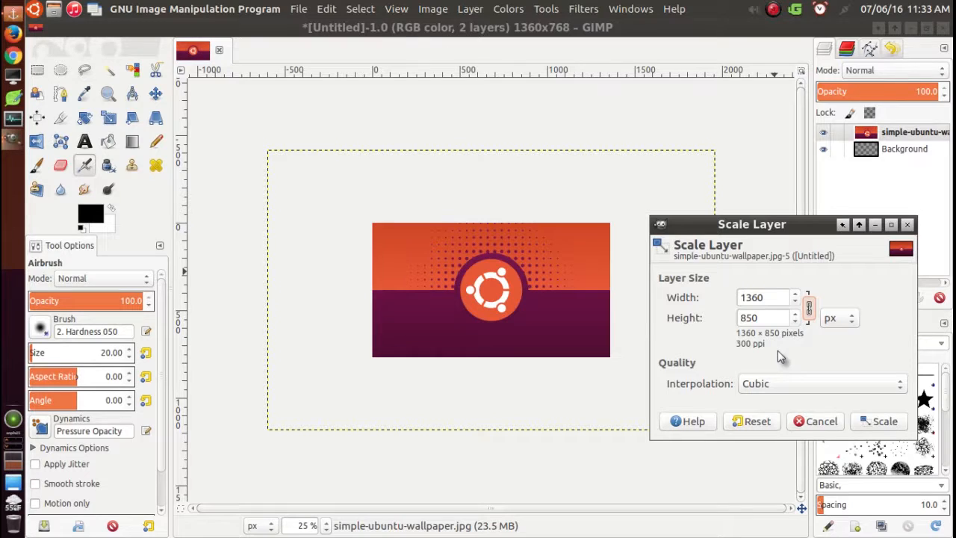
left_click(874, 423)
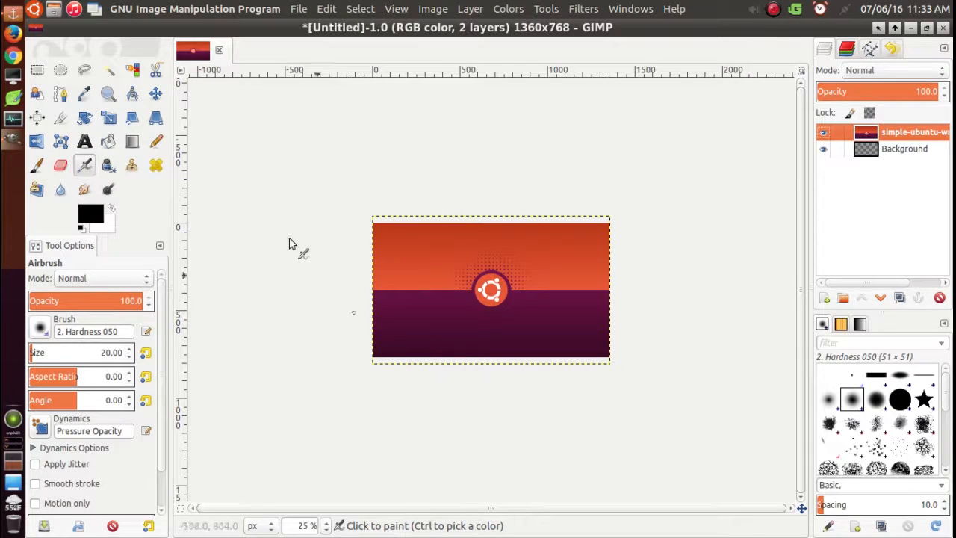
- Open lubuntu-logo_zpsdd16d4be.png~c200.png from the Wallpapers folder as a separate image
left_click(396, 9)
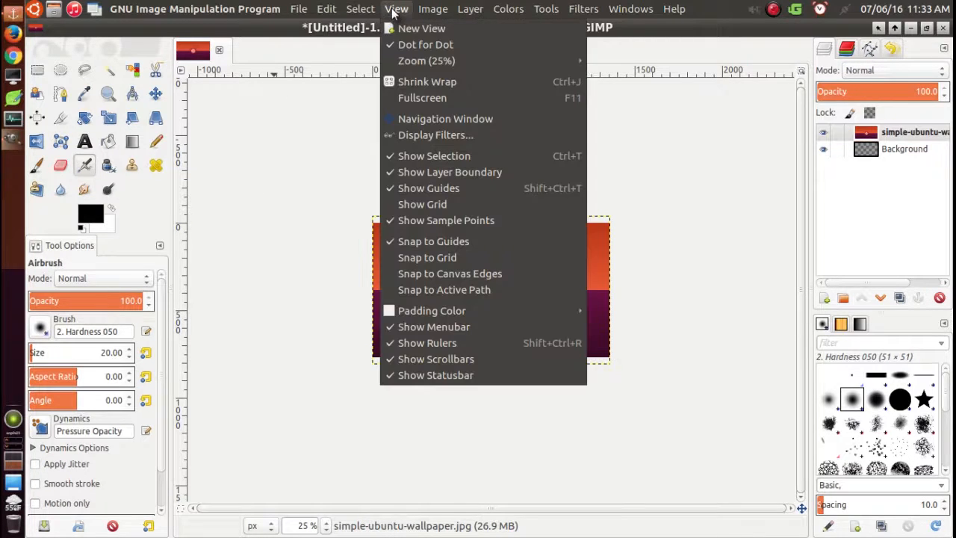
mouse_move(415, 60)
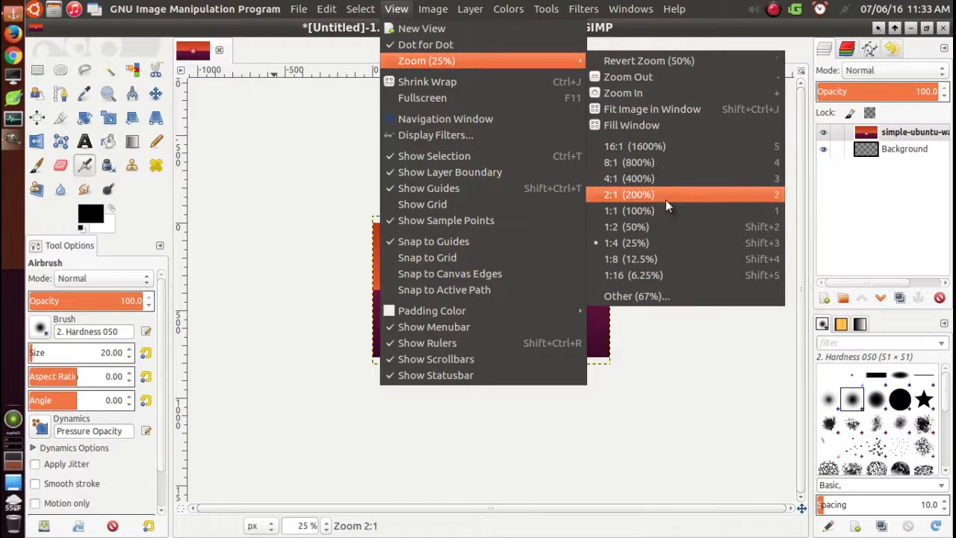
left_click(653, 226)
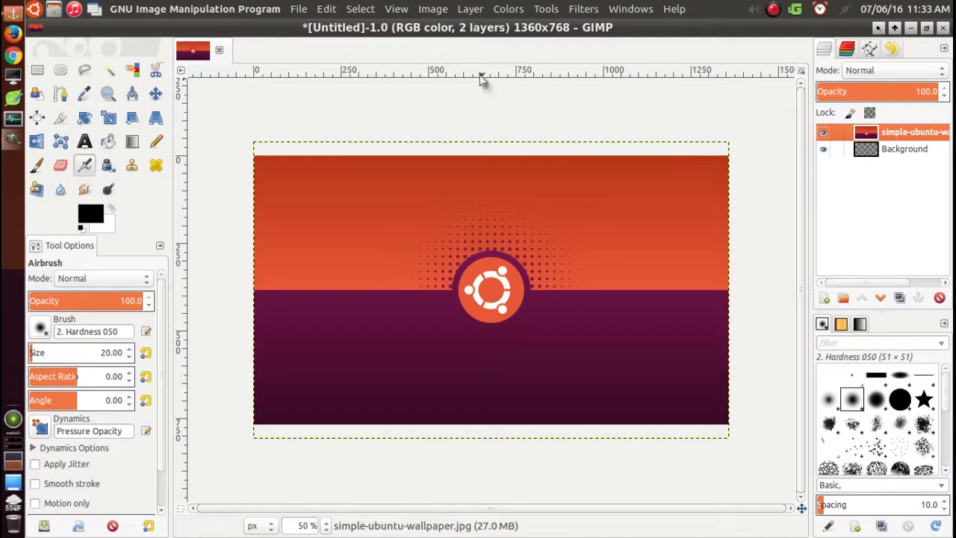
left_click(298, 8)
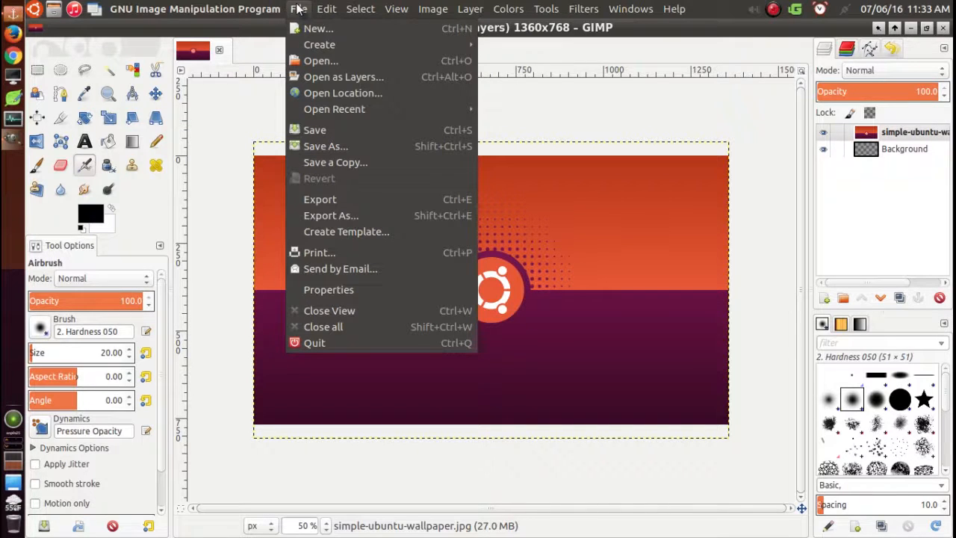
left_click(315, 61)
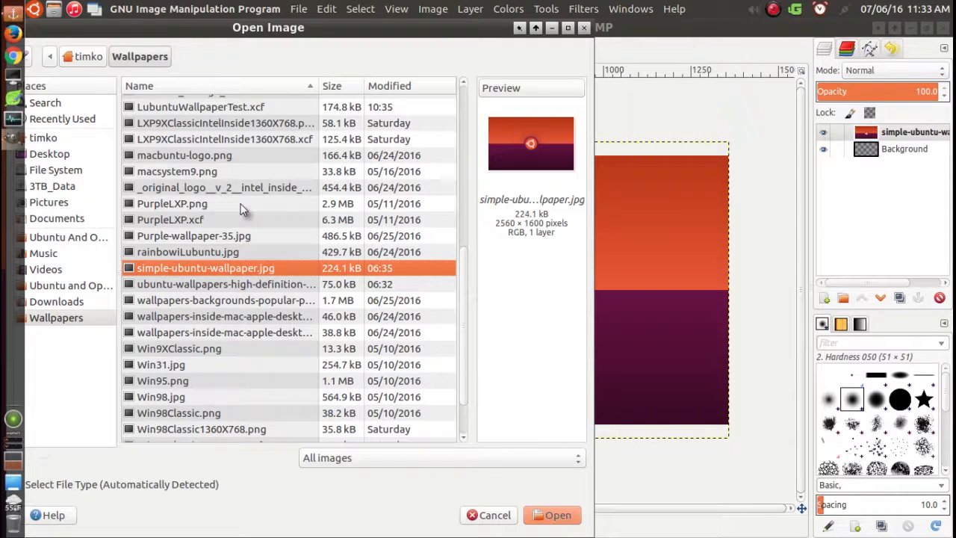
scroll(241, 210, "up", 1)
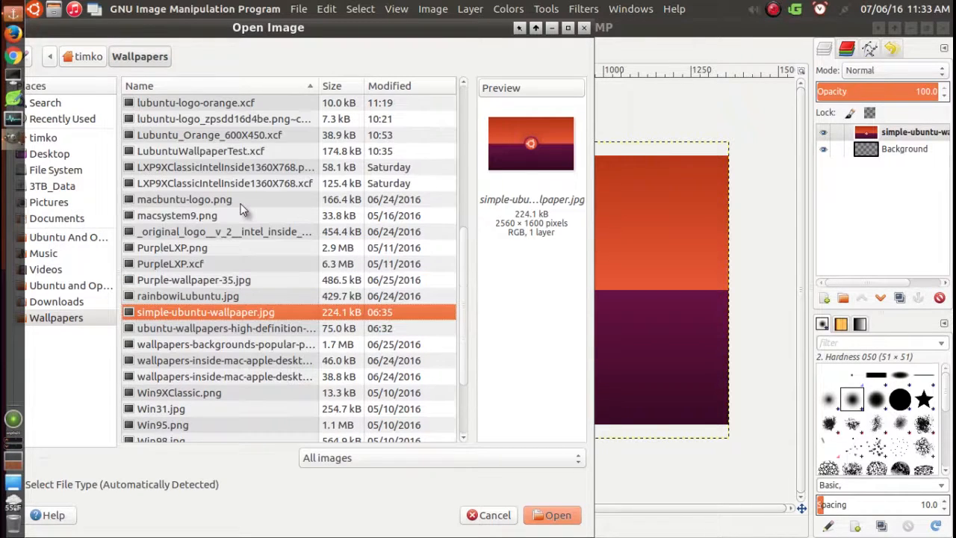
left_click(216, 118)
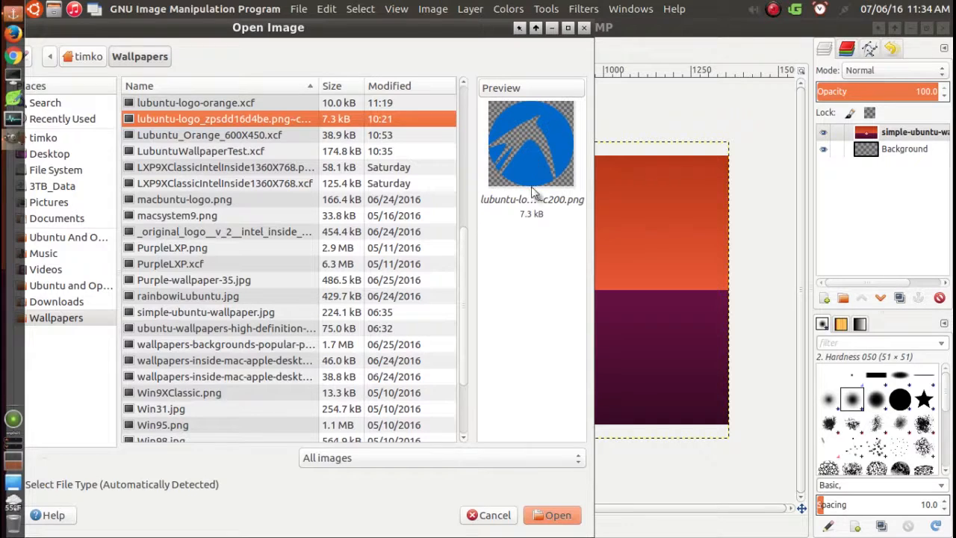
left_click(553, 515)
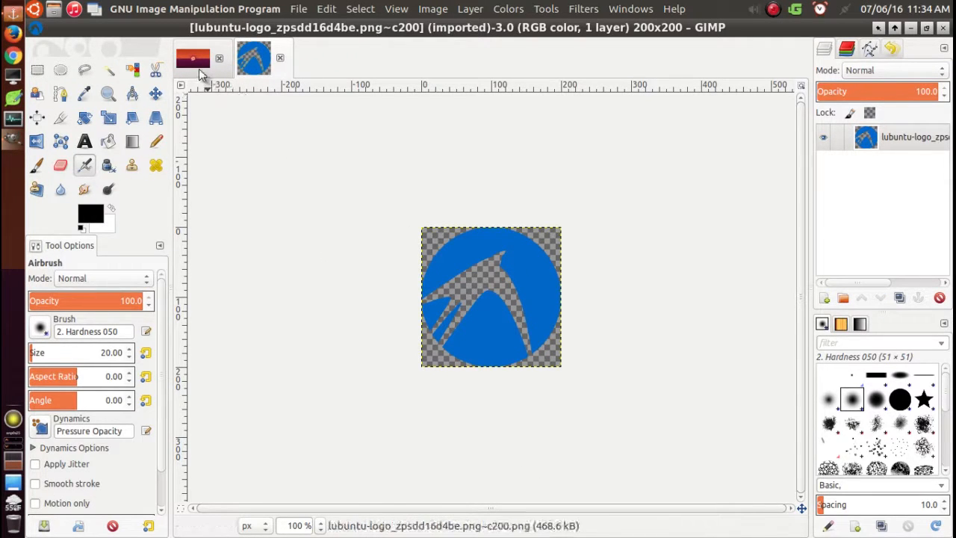
- Sample the orange of the Ubuntu logo circle in the wallpaper image as the foreground color with the Color Picker
left_click(180, 71)
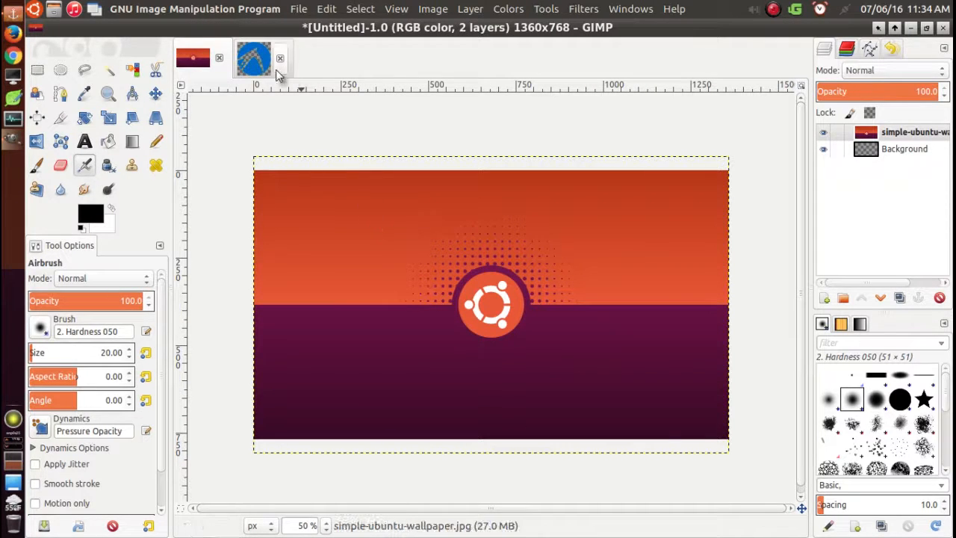
left_click(253, 60)
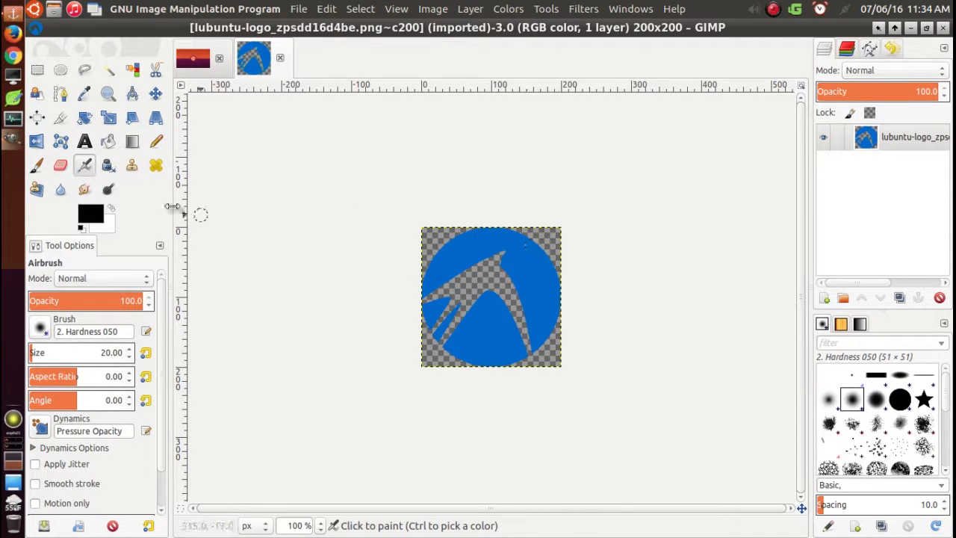
left_click(87, 93)
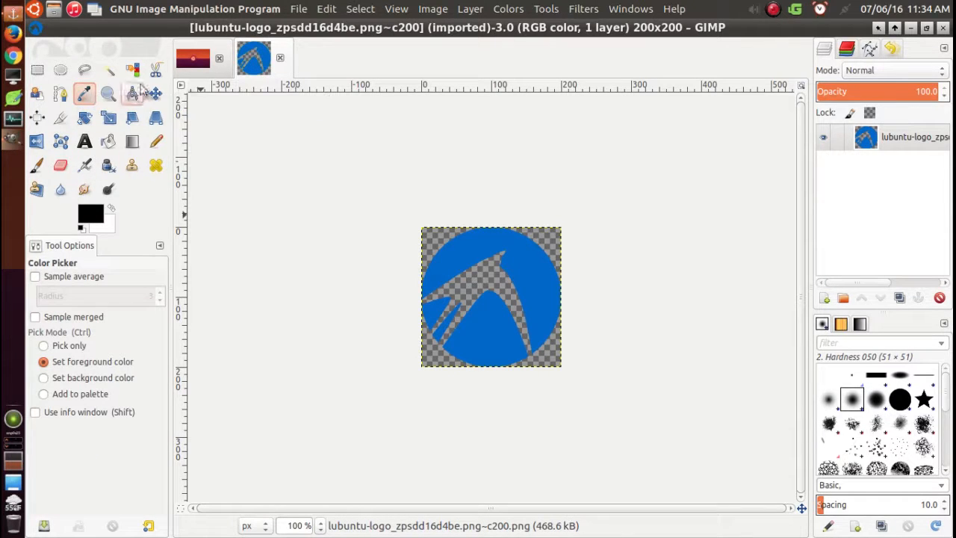
left_click(190, 66)
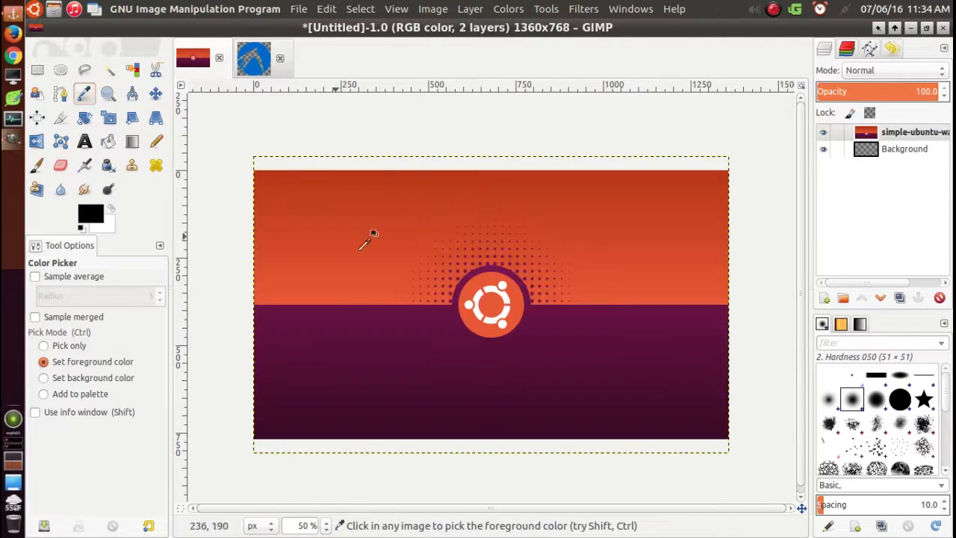
left_click(484, 274)
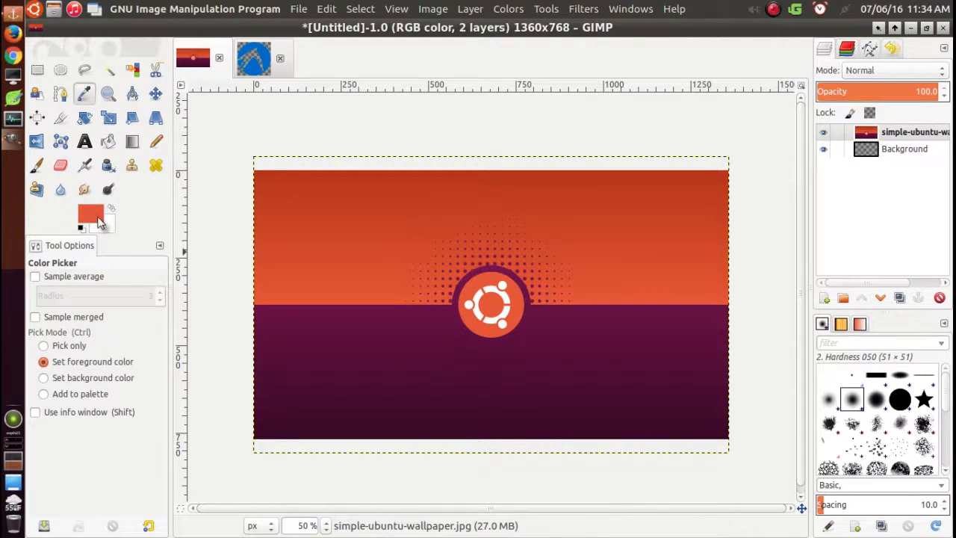
- Bucket-fill all the blue areas of the Lubuntu logo with the orange foreground color
left_click(250, 62)
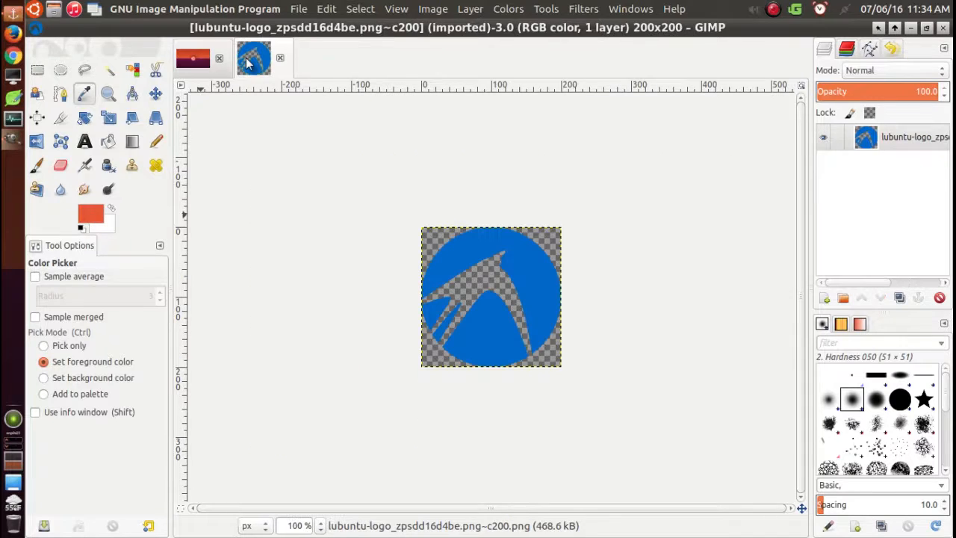
left_click(106, 143)
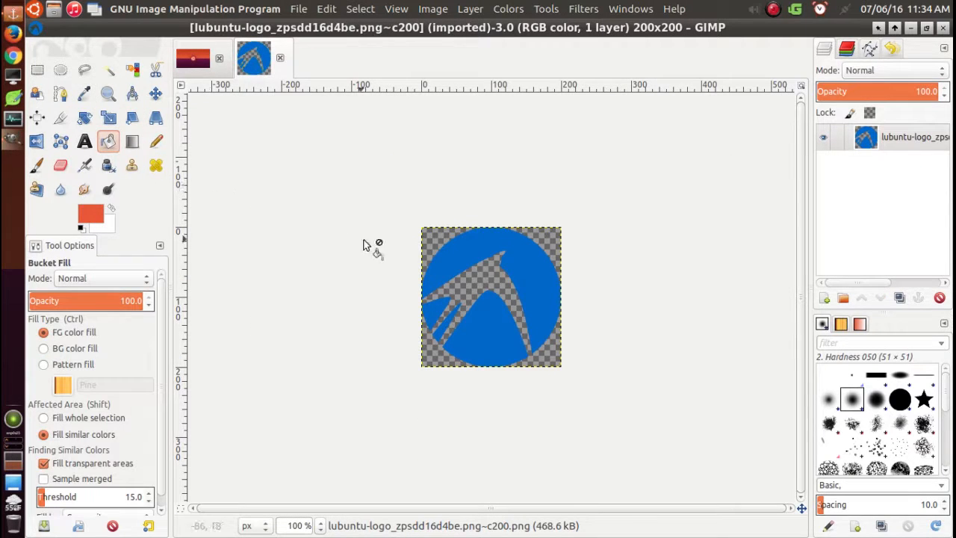
left_click(455, 252)
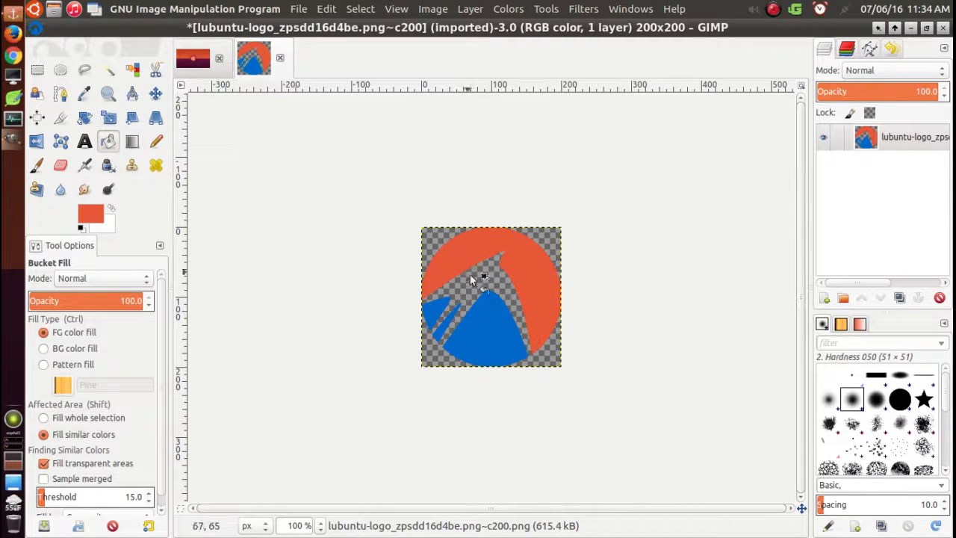
left_click(482, 328)
left_click(442, 330)
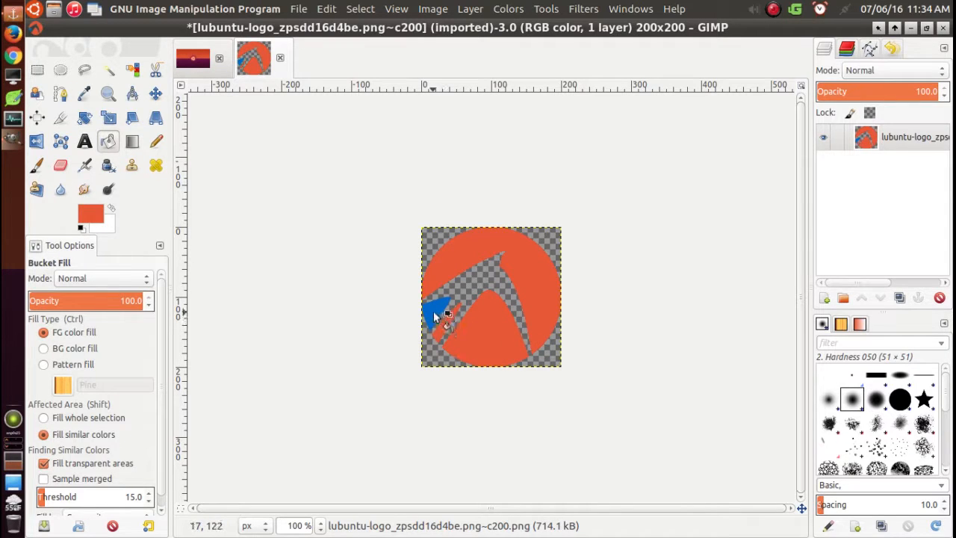
left_click(433, 316)
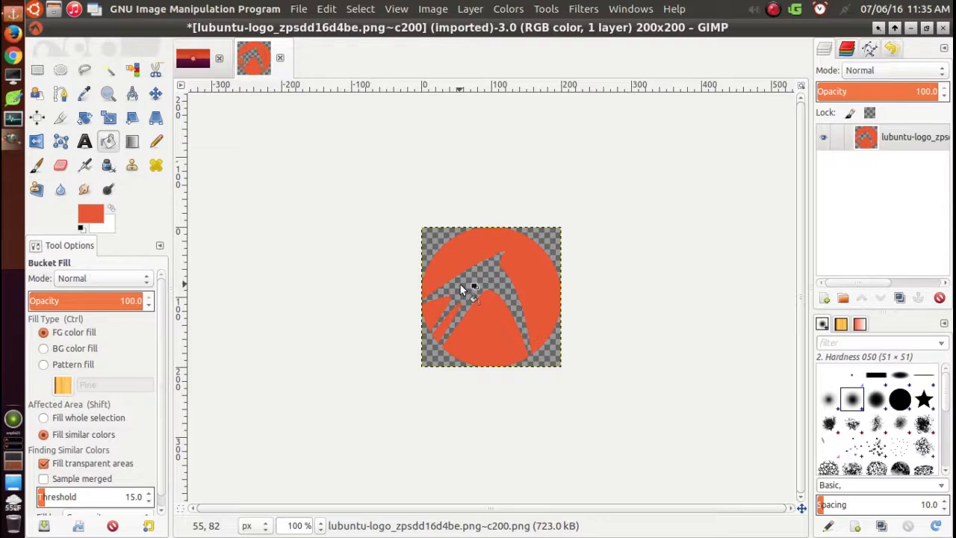
- Draw an elliptical selection around the orange Lubuntu logo and adjust its edges to about 203 × 202 px at position -1, -1
left_click(61, 71)
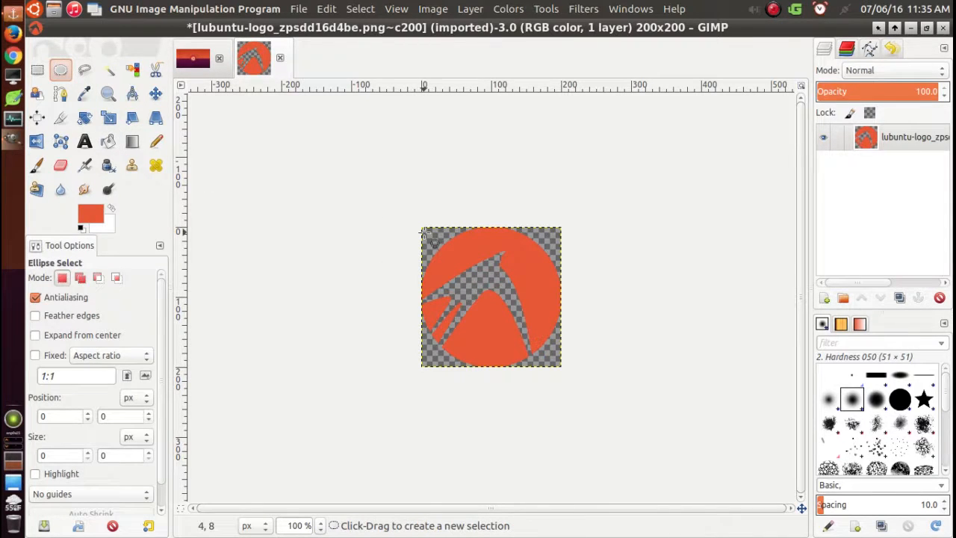
left_click_drag(423, 231, 573, 377)
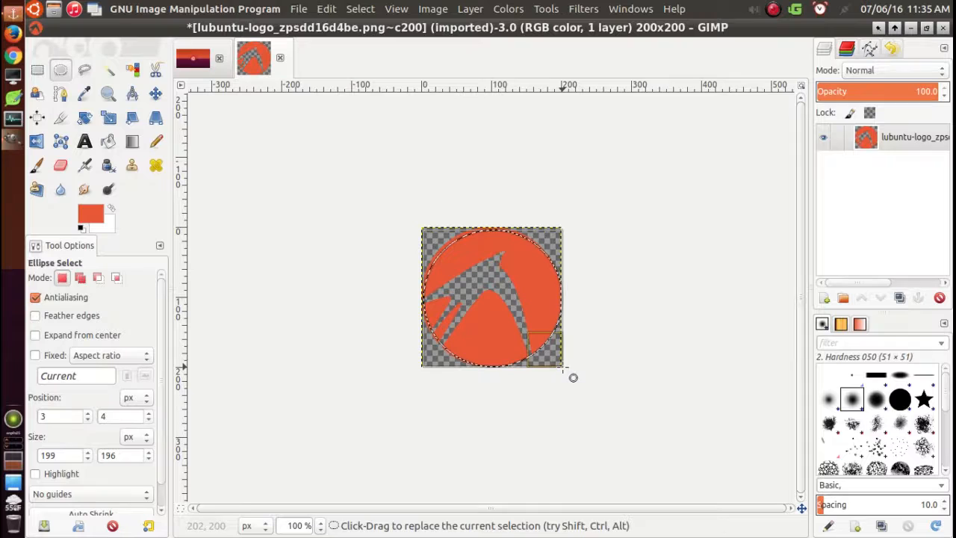
left_click(390, 11)
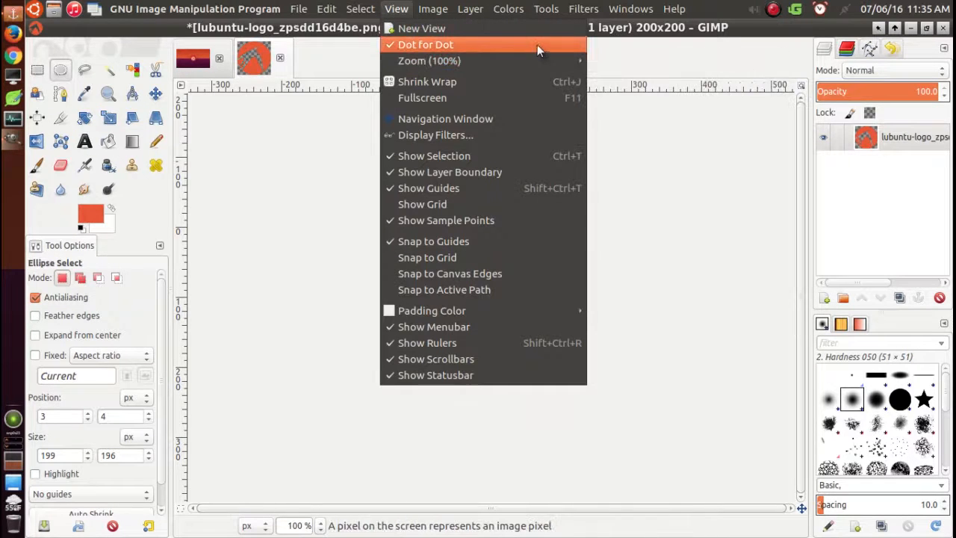
mouse_move(530, 62)
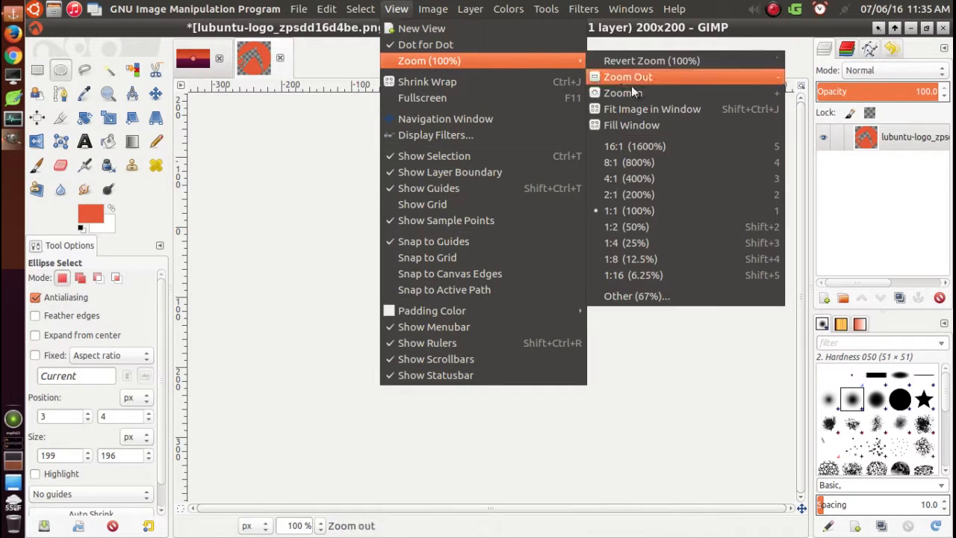
left_click(655, 192)
left_click_drag(535, 182, 525, 174)
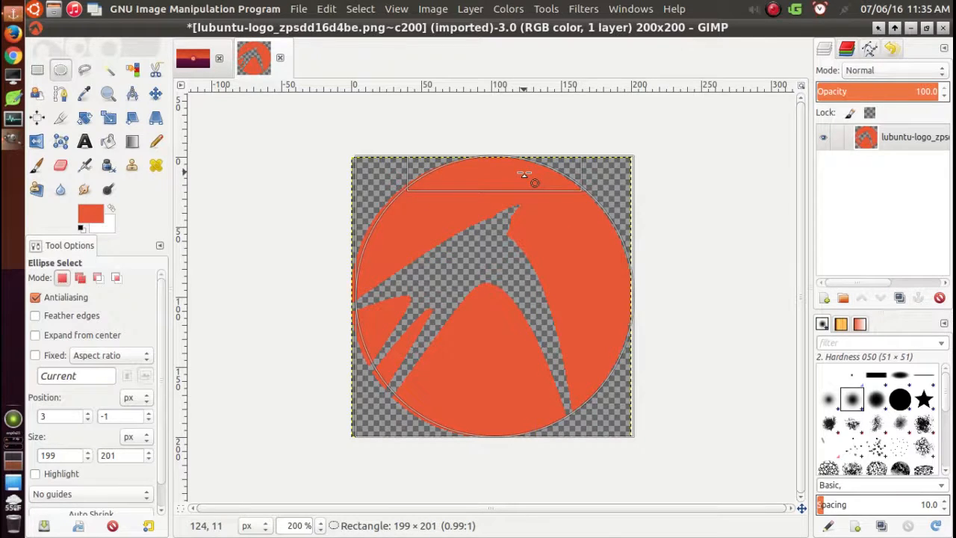
left_click_drag(362, 269, 359, 274)
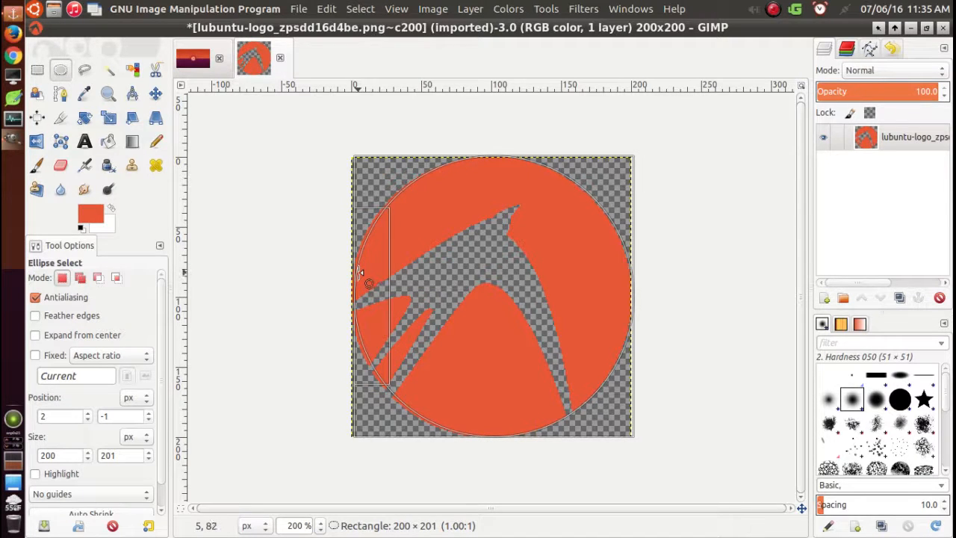
left_click_drag(359, 272, 357, 273)
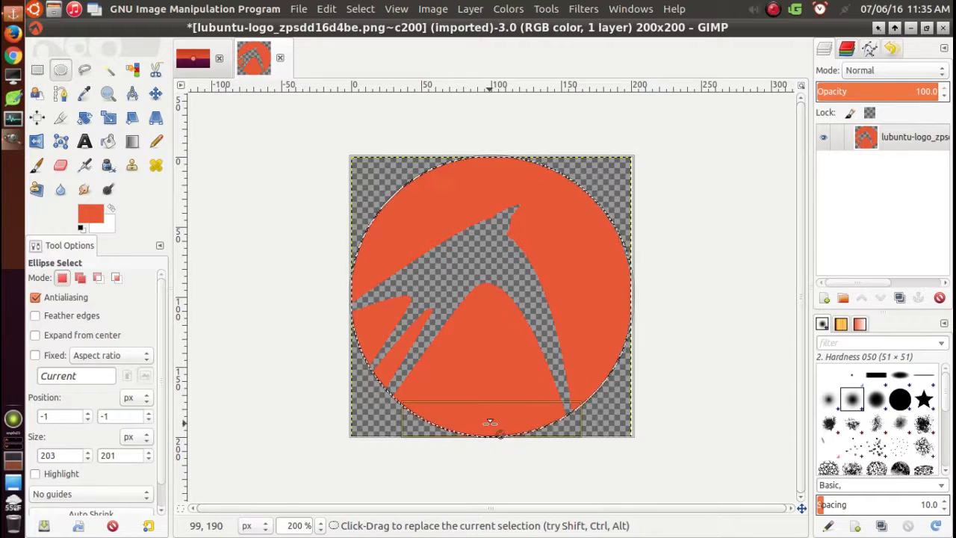
left_click_drag(489, 423, 490, 425)
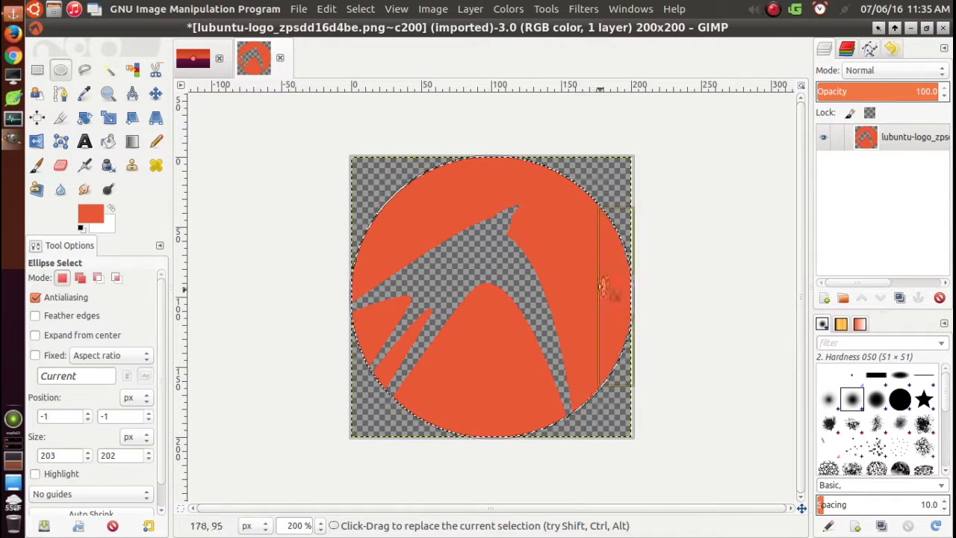
- Pull in the right and bottom edges of the elliptical selection around the logo to make it 202 × 201 px
left_click_drag(617, 270, 615, 270)
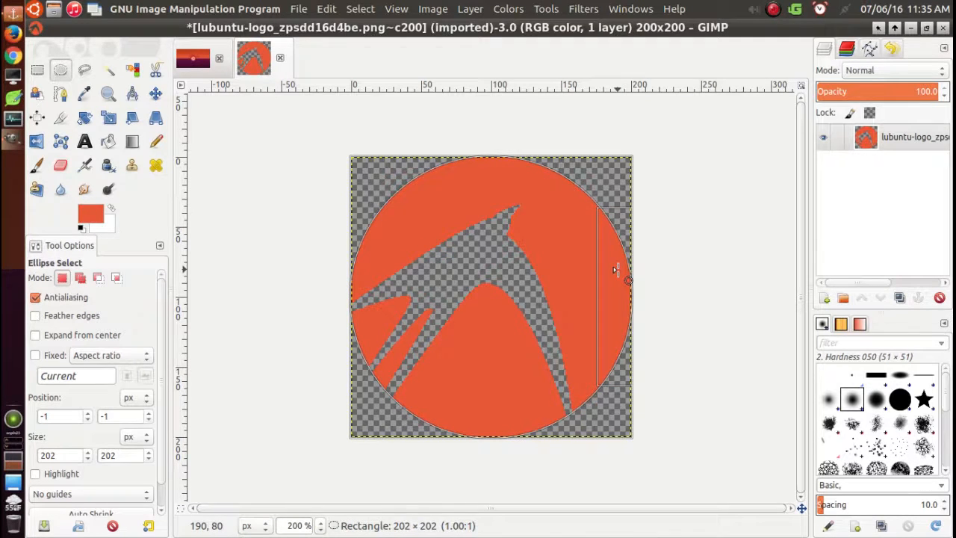
key("Return")
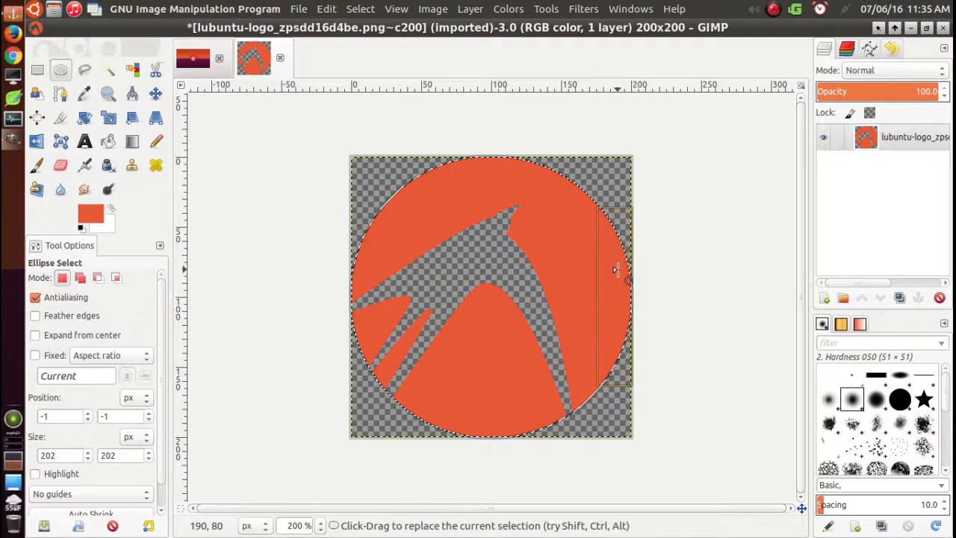
left_click(396, 8)
mouse_move(399, 67)
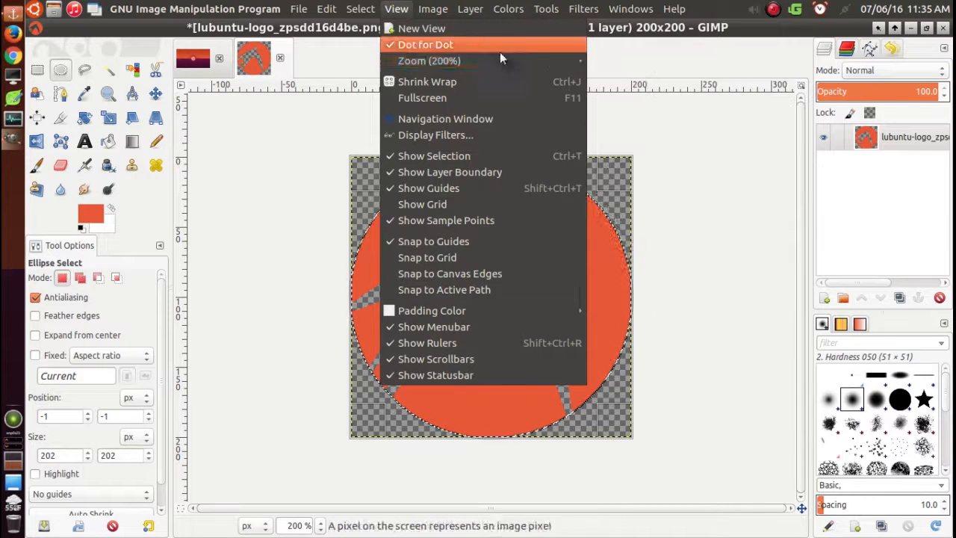
left_click(644, 180)
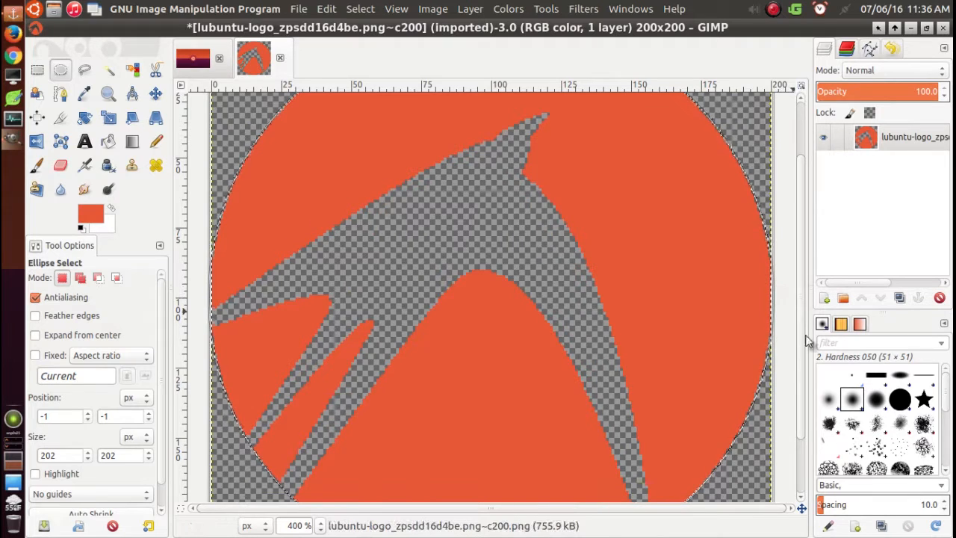
left_click_drag(802, 341, 825, 394)
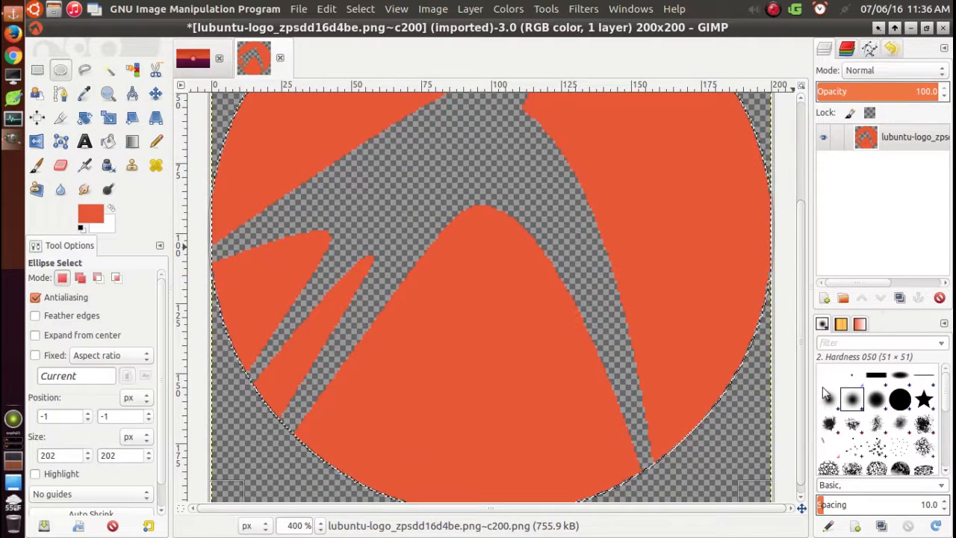
left_click_drag(822, 394, 807, 348)
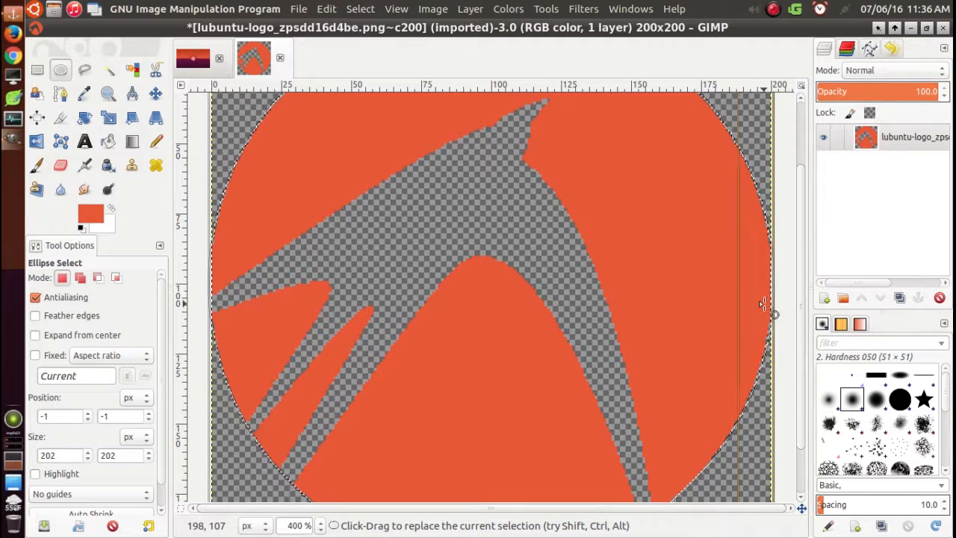
left_click(396, 9)
mouse_move(408, 64)
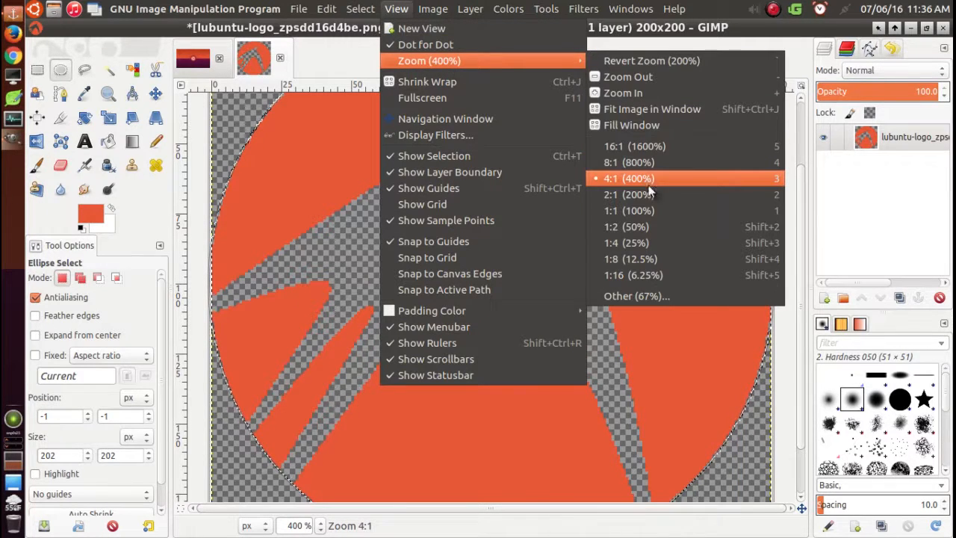
left_click(631, 162)
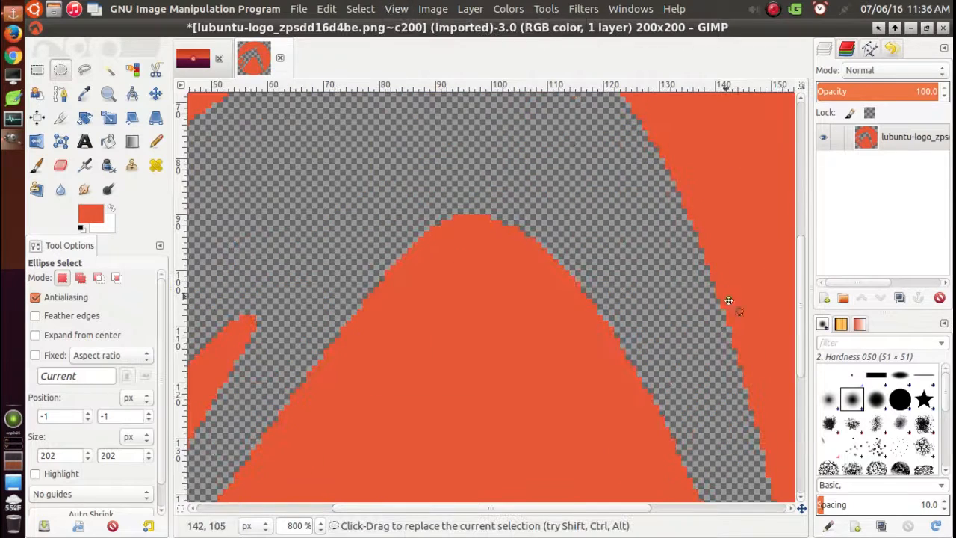
scroll(802, 338, "down", 3)
left_click_drag(838, 399, 840, 492)
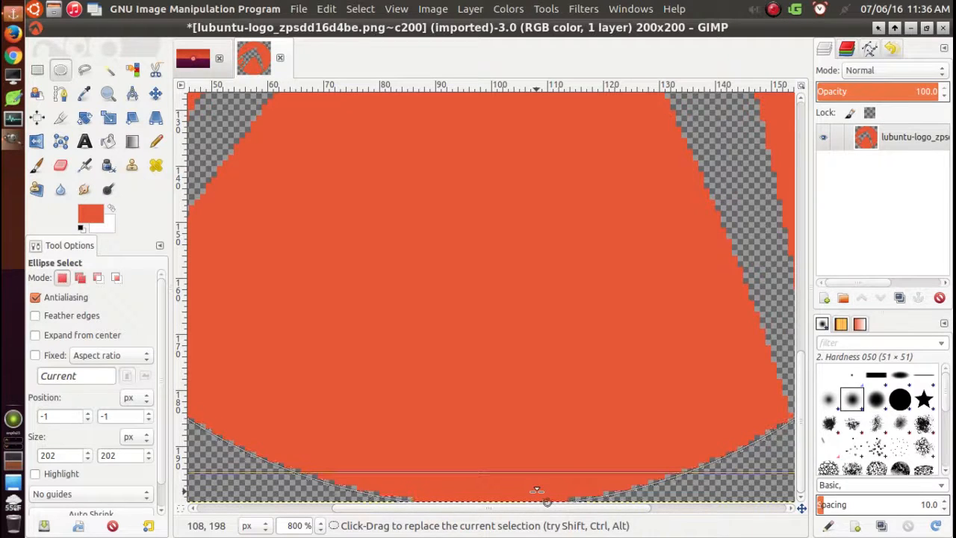
left_click_drag(536, 490, 532, 485)
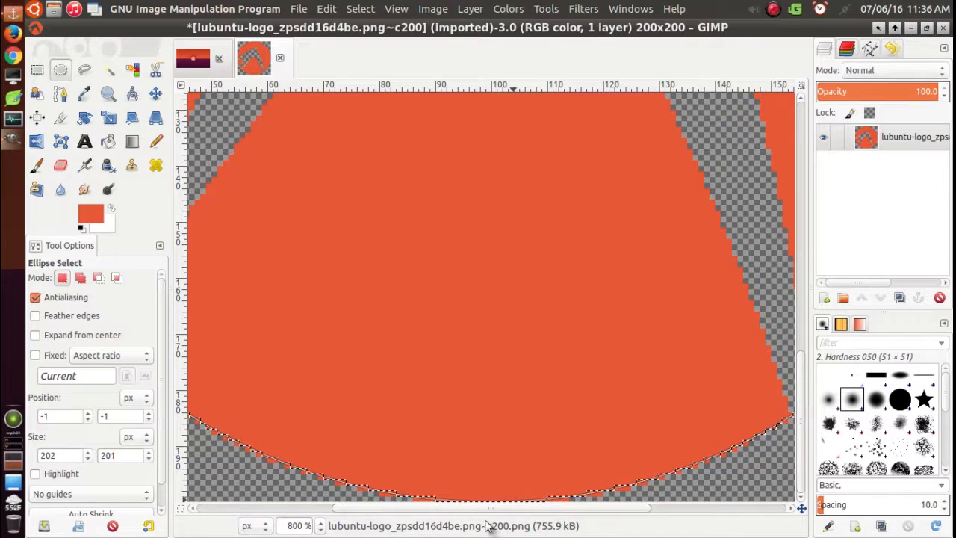
- Move the left edge of the elliptical selection to X position 0, making it 201 px wide
left_click_drag(476, 509, 312, 533)
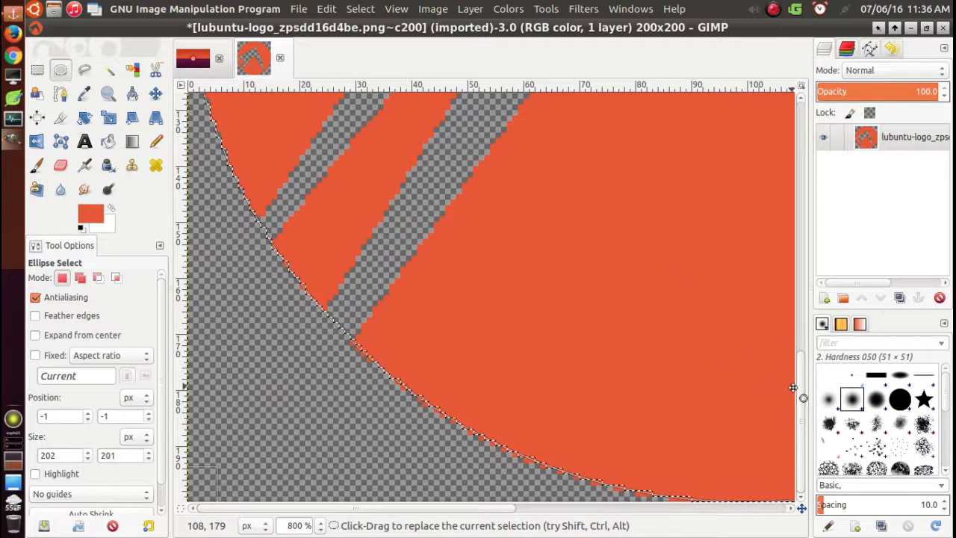
left_click_drag(804, 391, 769, 285)
left_click_drag(205, 288, 205, 288)
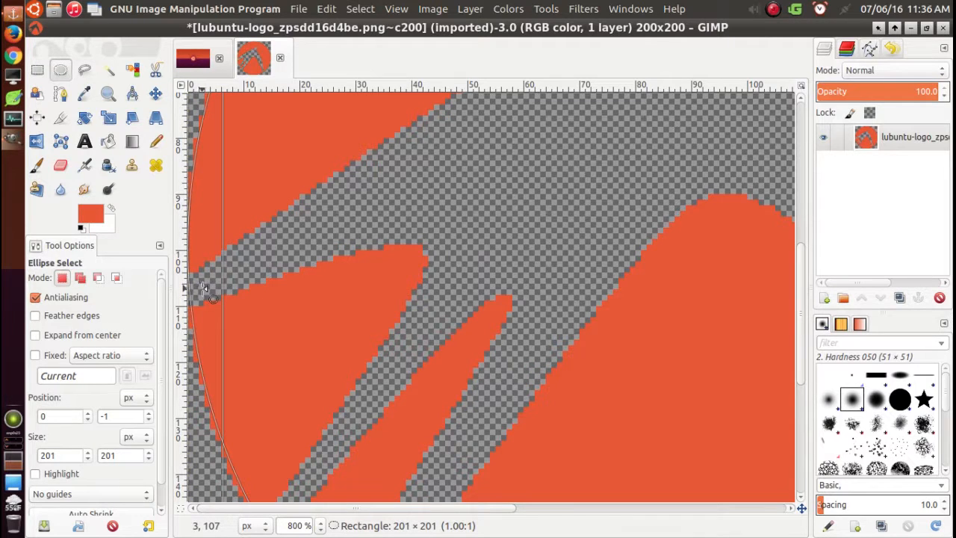
left_click(205, 289)
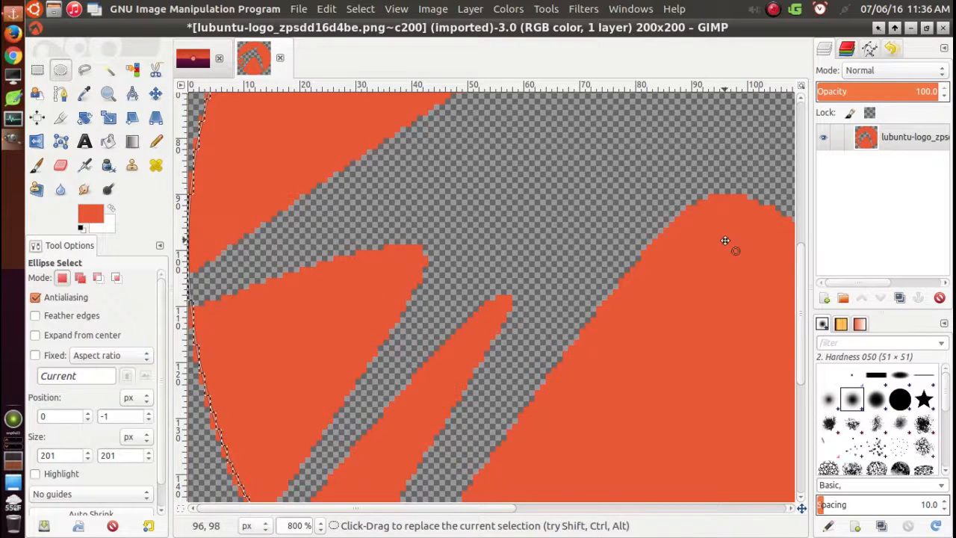
- Adjust the top and right edges of the elliptical selection to a size of 200 × 200 px at position 0, 0
left_click_drag(796, 250, 764, 113)
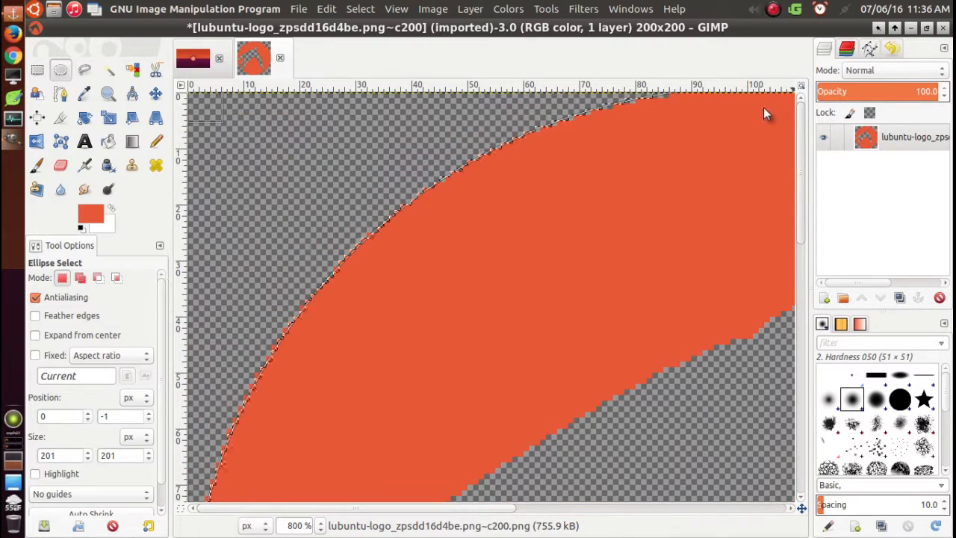
left_click_drag(686, 116, 687, 127)
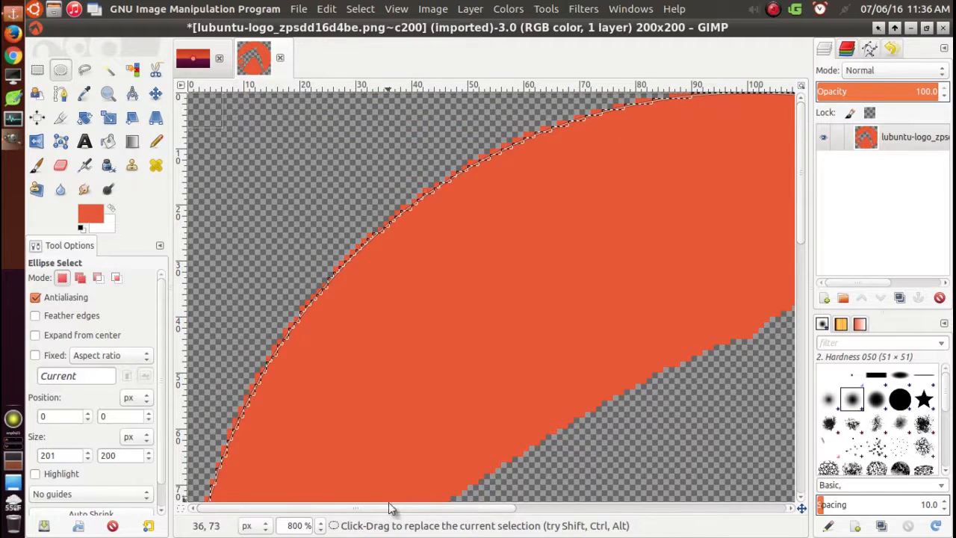
left_click_drag(396, 510, 768, 458)
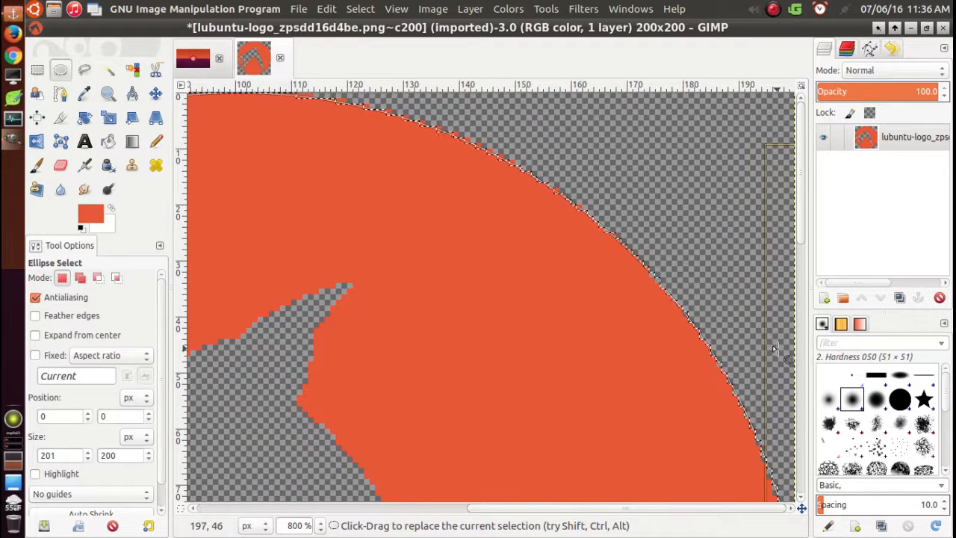
left_click_drag(771, 347, 765, 348)
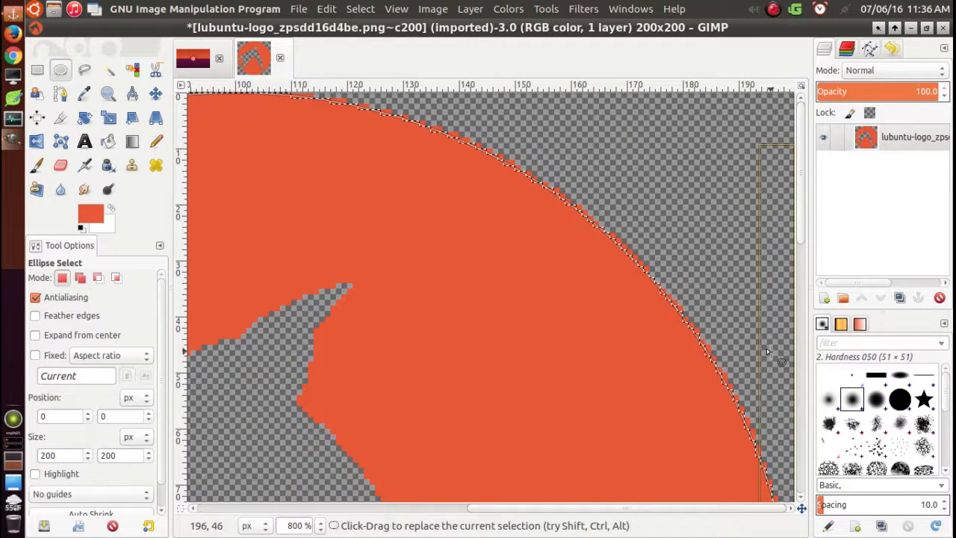
left_click_drag(804, 225, 802, 439)
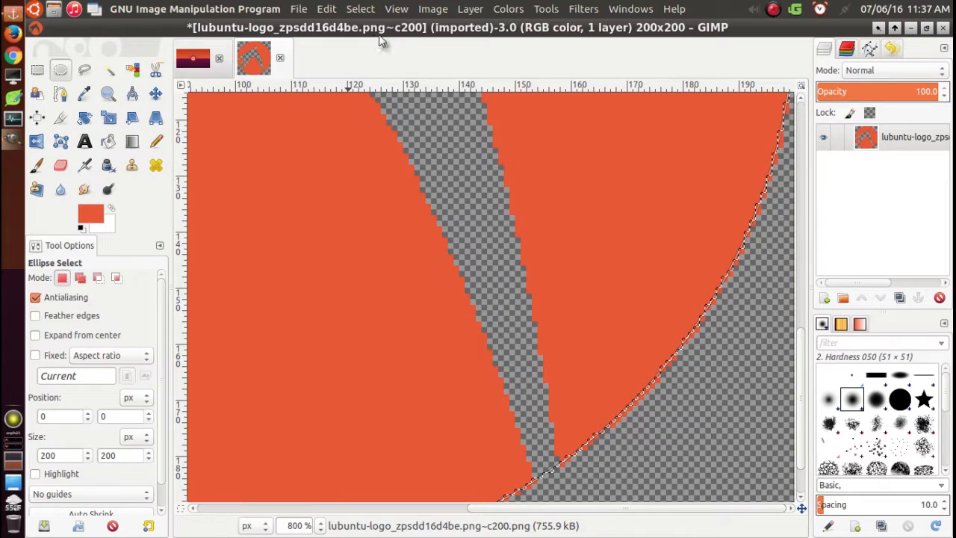
- Swap the foreground and background colors and bucket-fill the transparent bird shape inside the selection with white (ffffff)
left_click(396, 9)
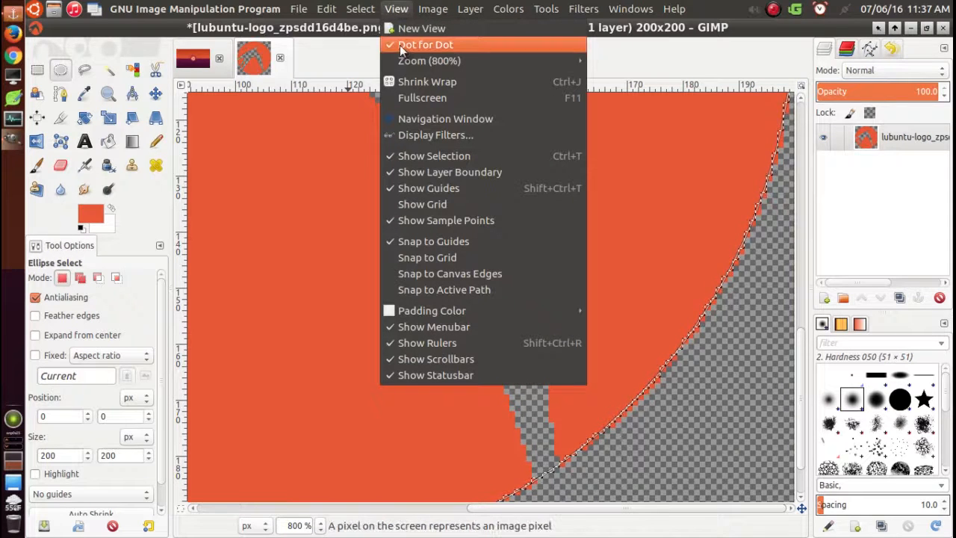
mouse_move(401, 60)
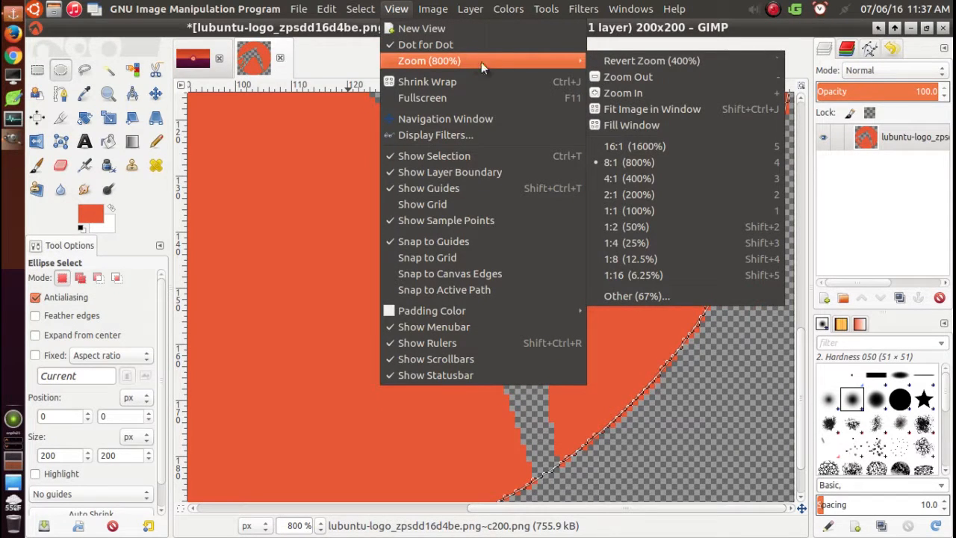
left_click(665, 204)
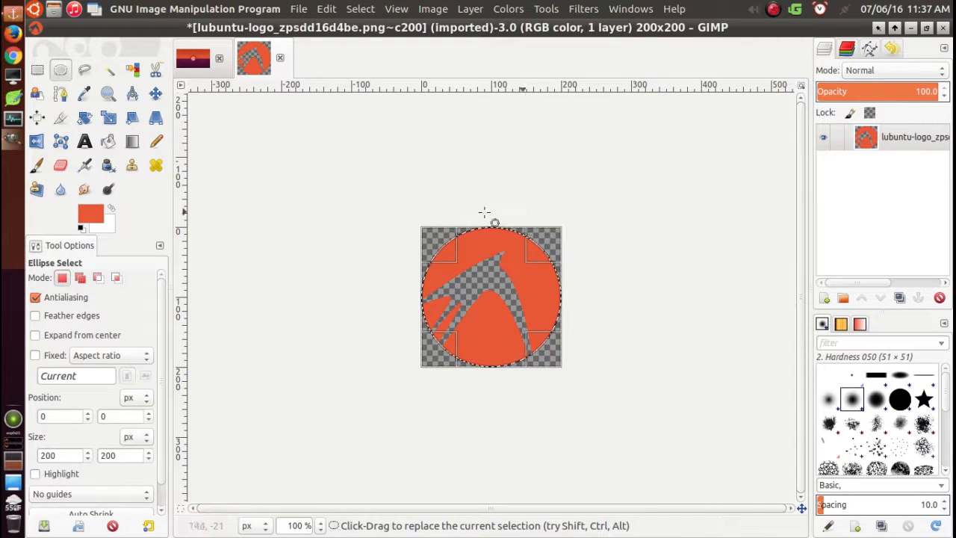
left_click(112, 211)
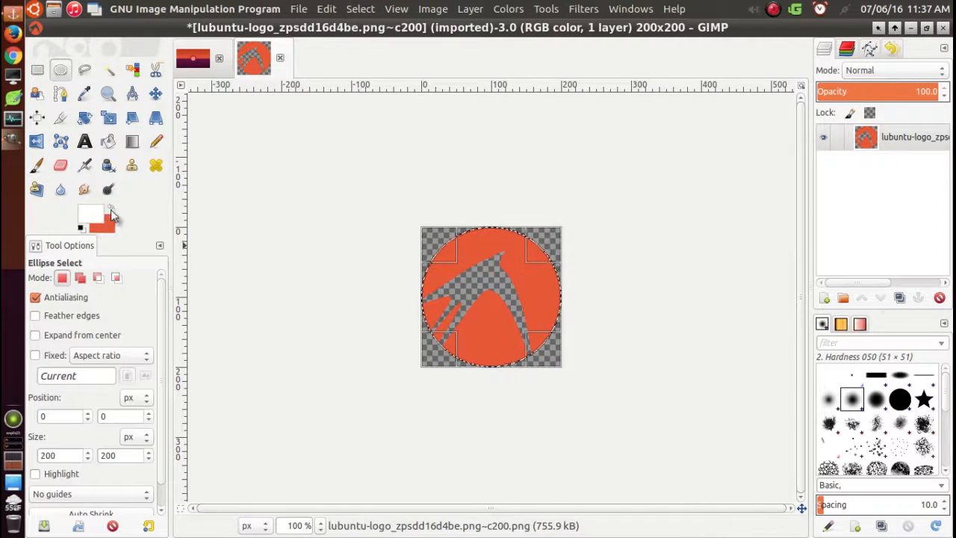
left_click(90, 217)
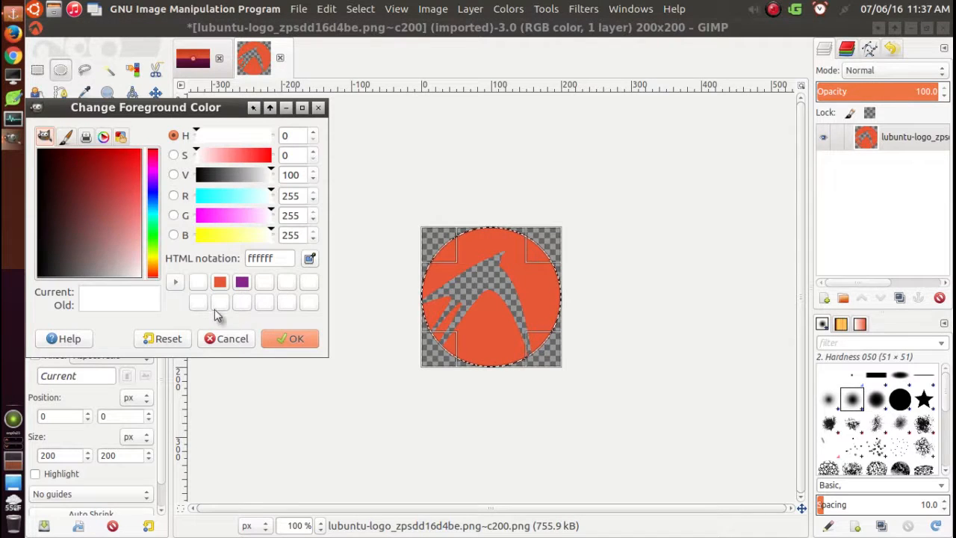
left_click(278, 341)
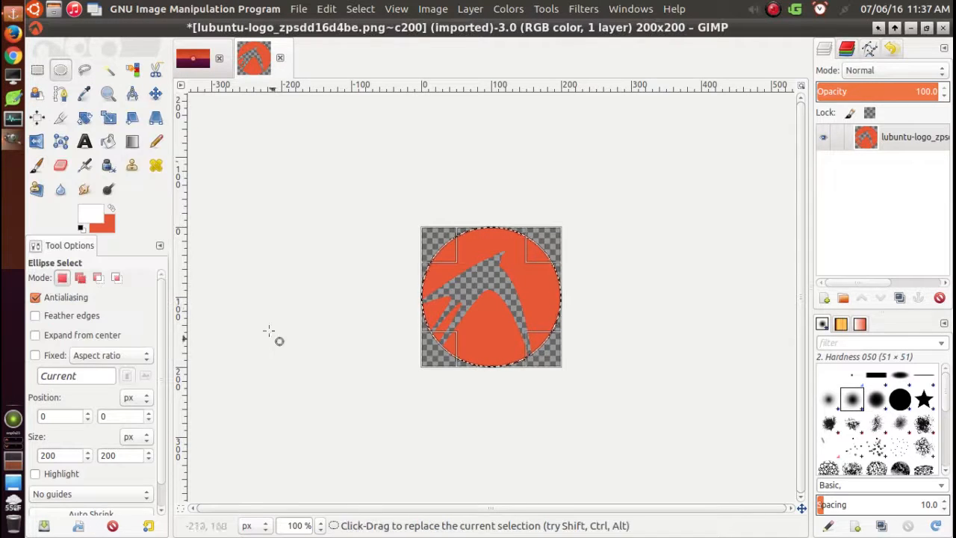
left_click(109, 141)
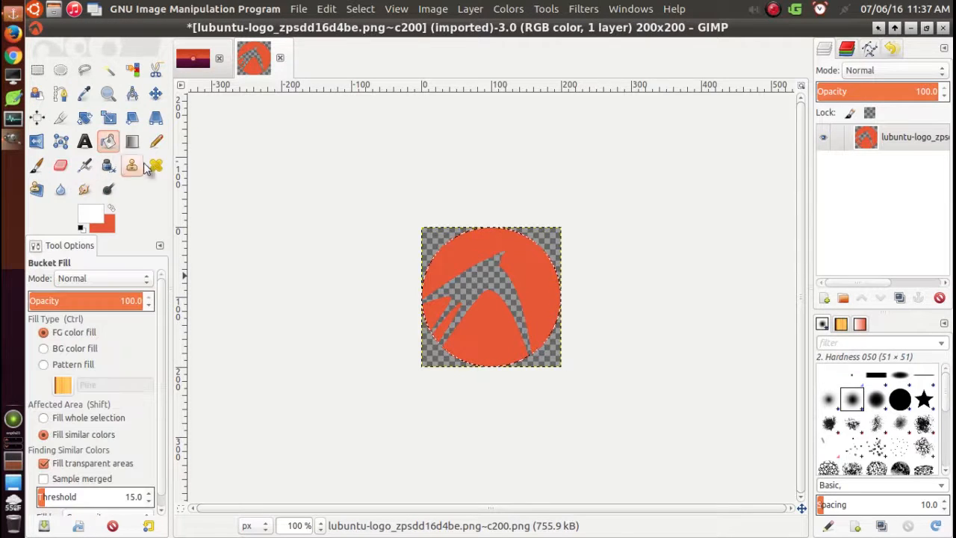
left_click(486, 276)
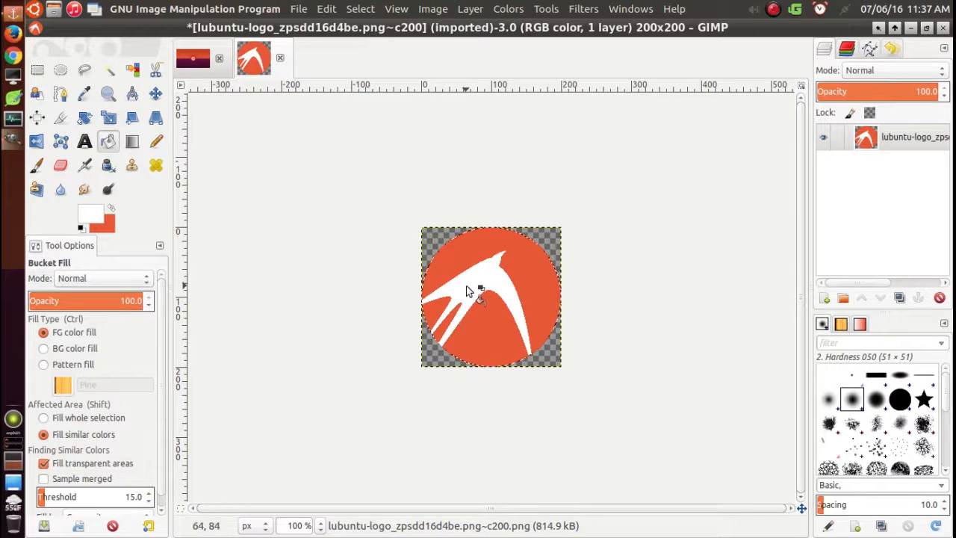
- Save the logo image in the Wallpapers folder as Lubuntu_Orange_600X450.xcf, replacing the existing file
left_click(300, 10)
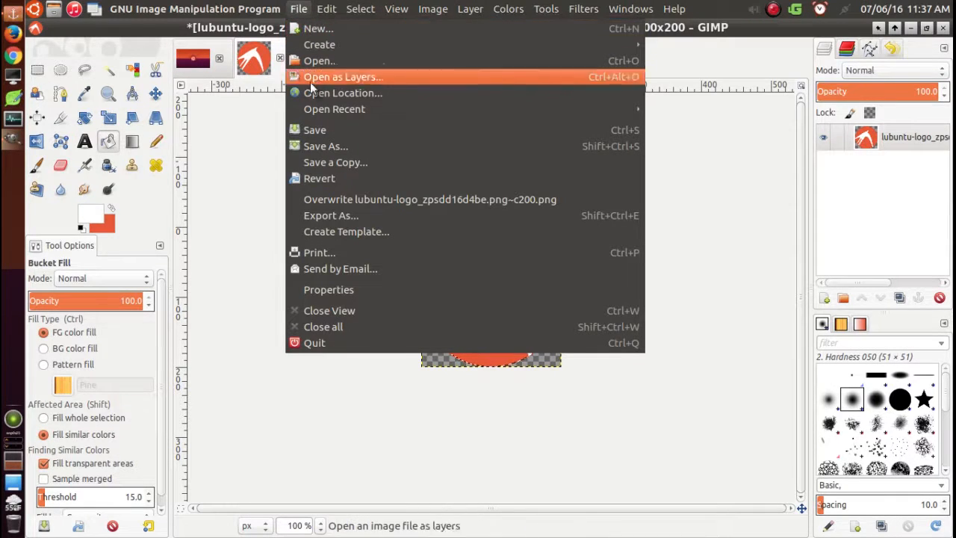
left_click(314, 131)
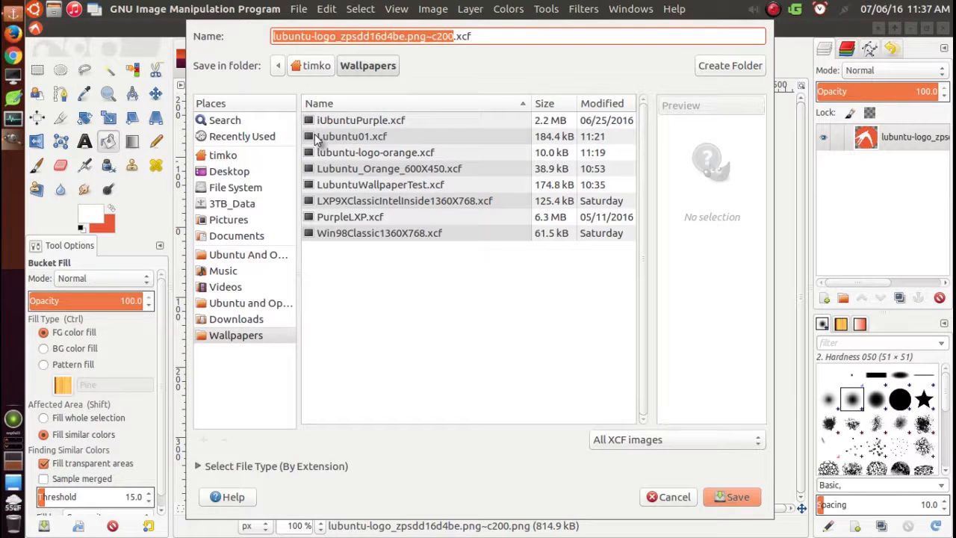
left_click(356, 172)
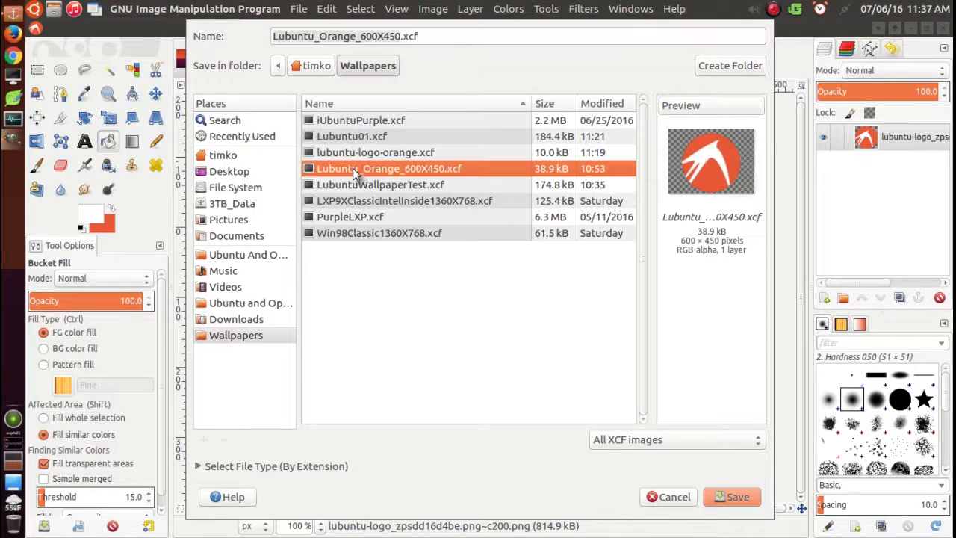
left_click(734, 494)
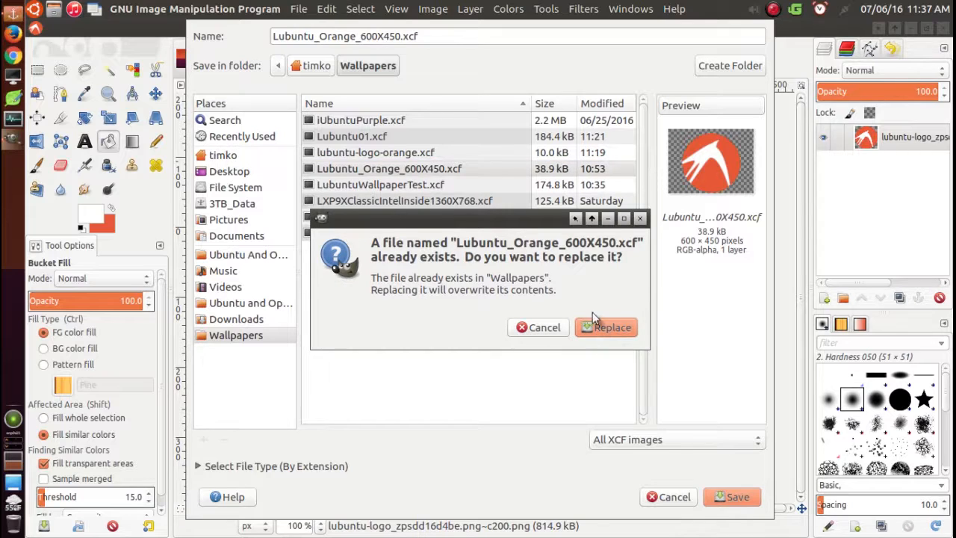
left_click(599, 322)
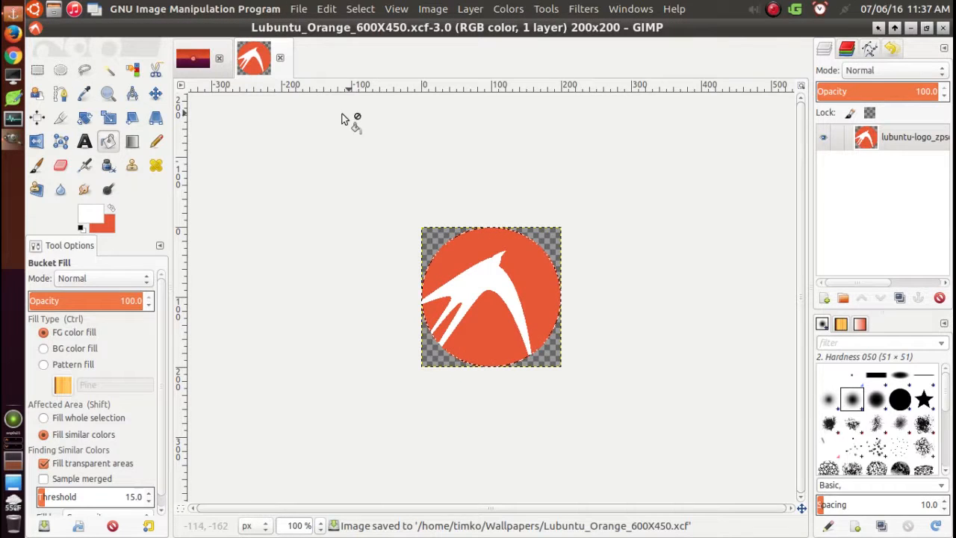
- Export the logo to the Wallpapers folder as a PNG image named Lubuntu_Orange_600X450.png with the default options, and close the logo image
left_click(298, 8)
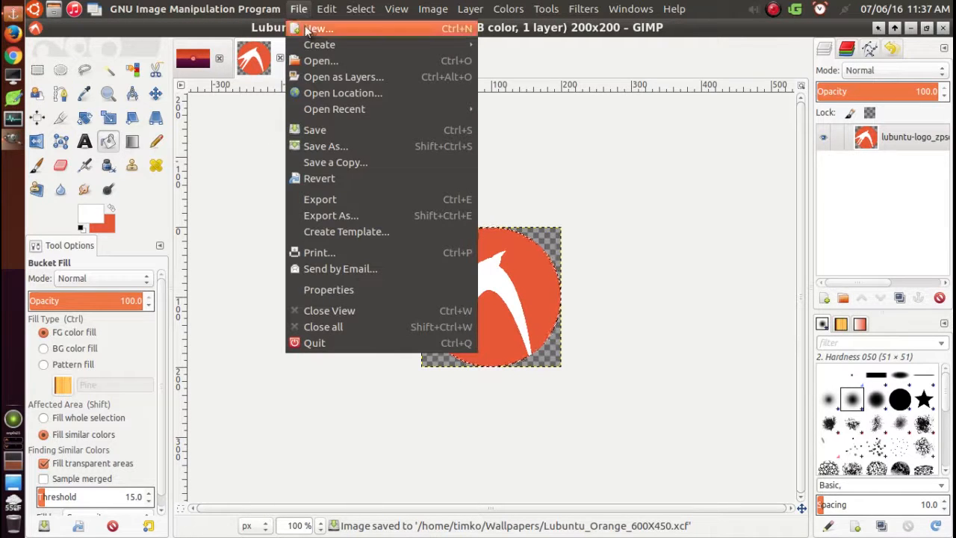
left_click(340, 215)
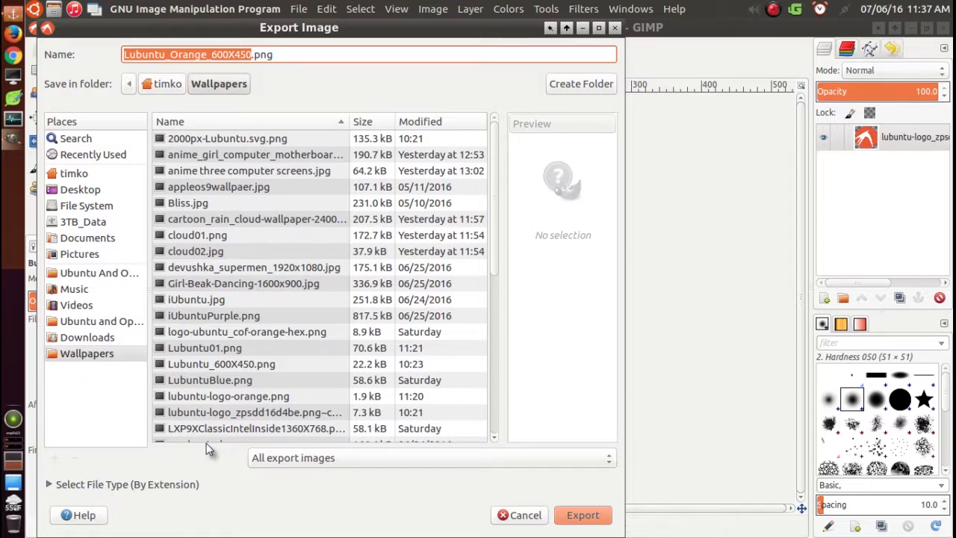
left_click(50, 484)
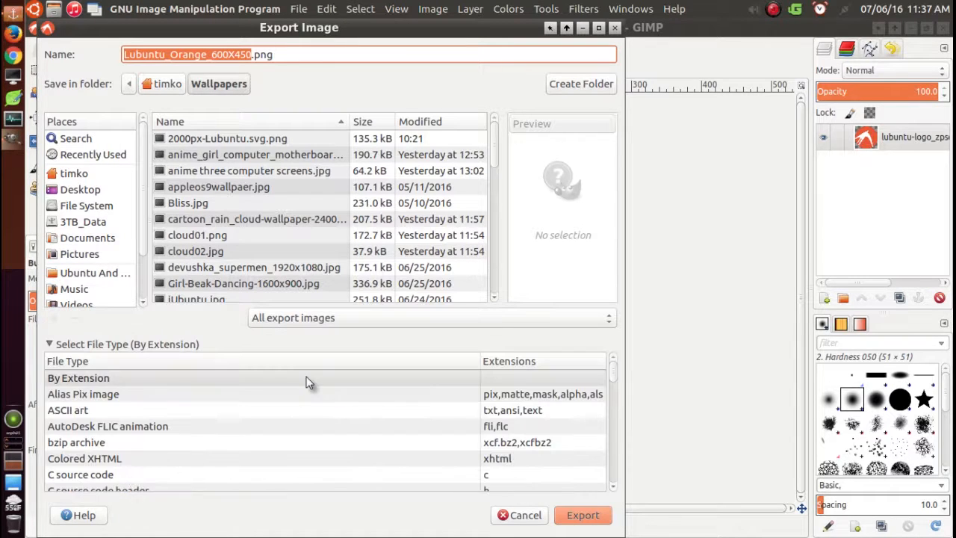
scroll(308, 381, "down", 4)
scroll(308, 383, "down", 5)
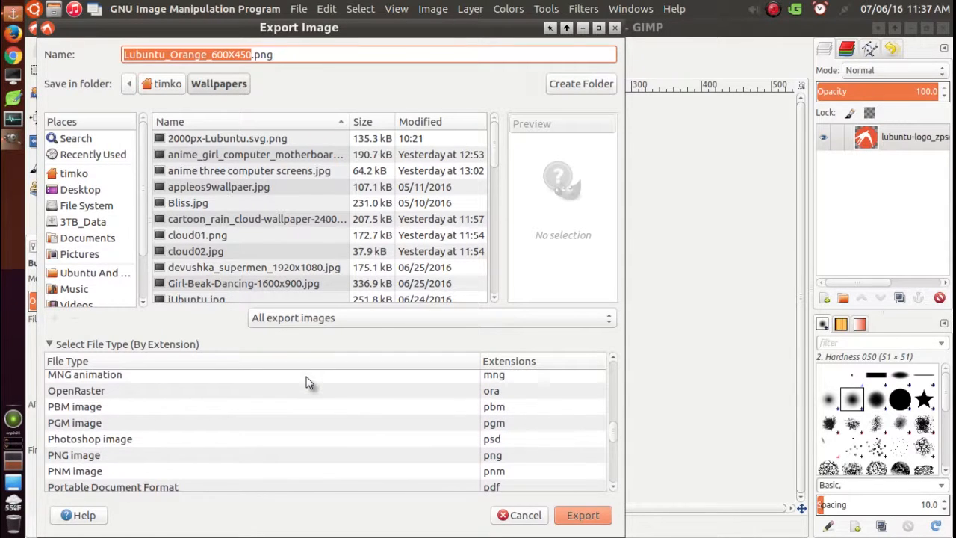
left_click(153, 456)
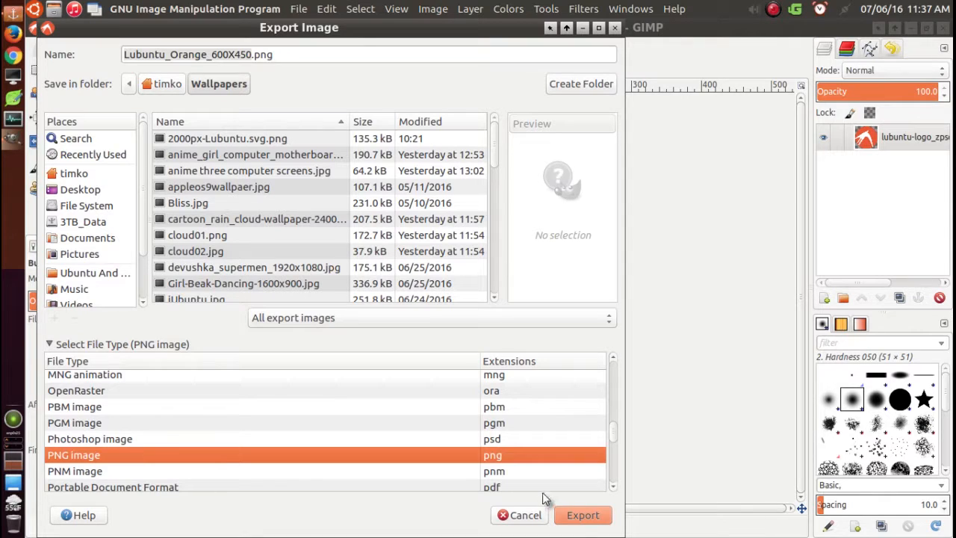
left_click(576, 515)
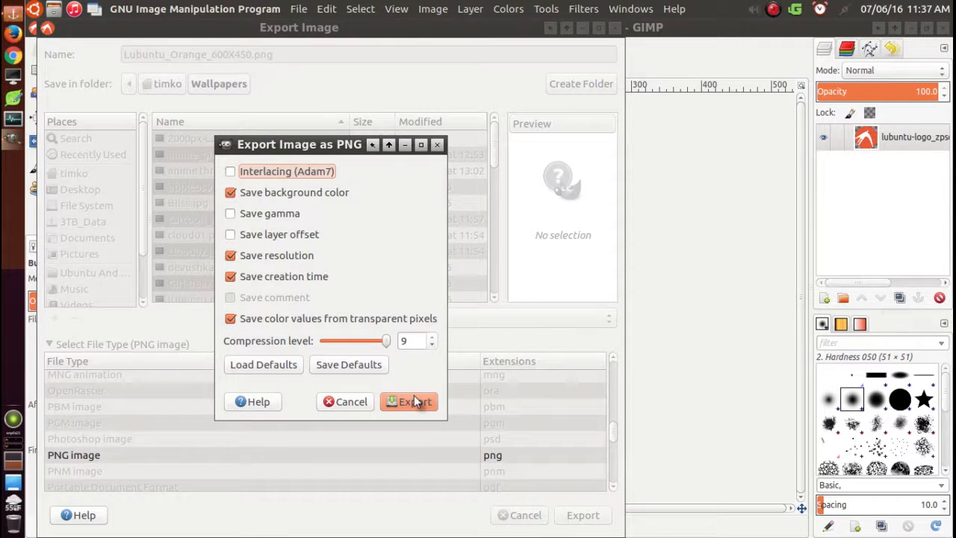
left_click(415, 401)
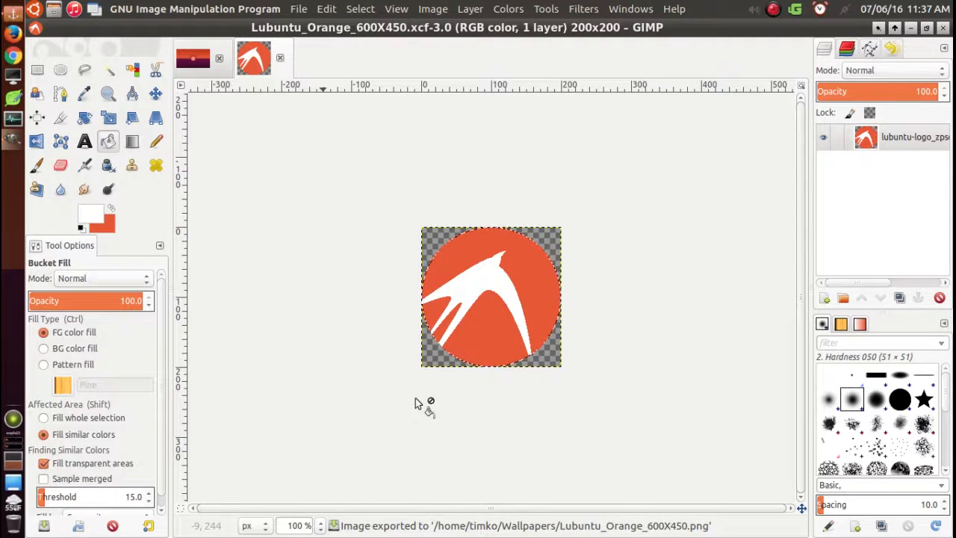
left_click(281, 58)
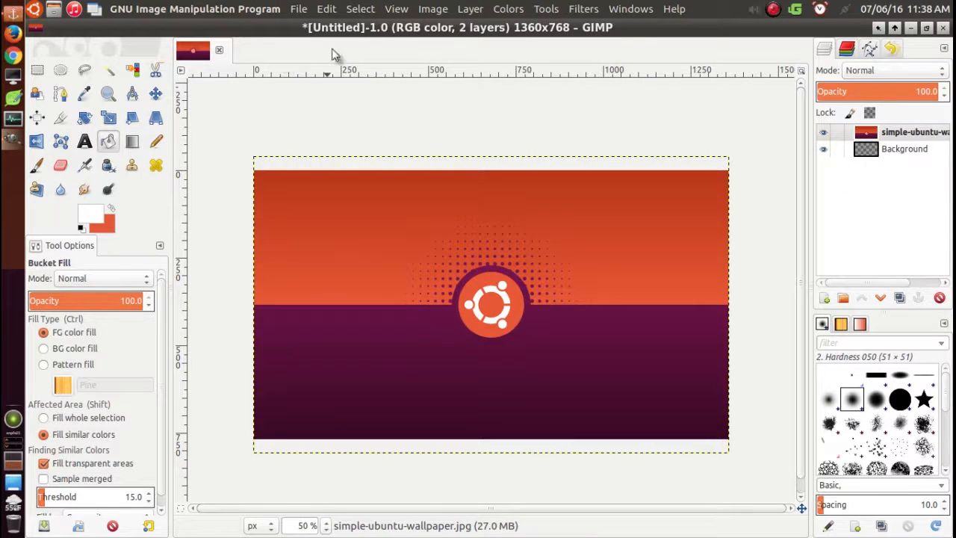
- Add lubuntu-logo-orange.png from the Wallpapers folder as a new layer above the Ubuntu wallpaper
left_click(395, 9)
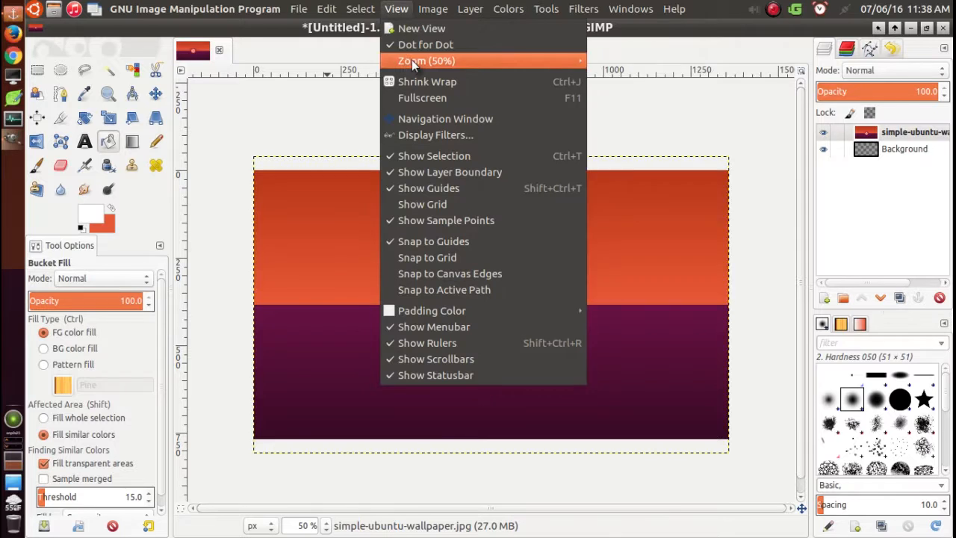
mouse_move(411, 60)
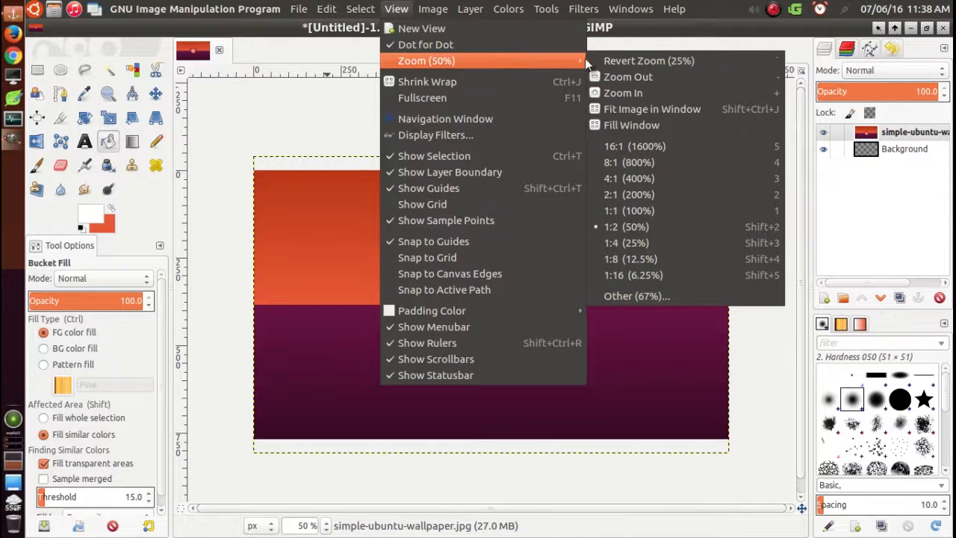
left_click(663, 193)
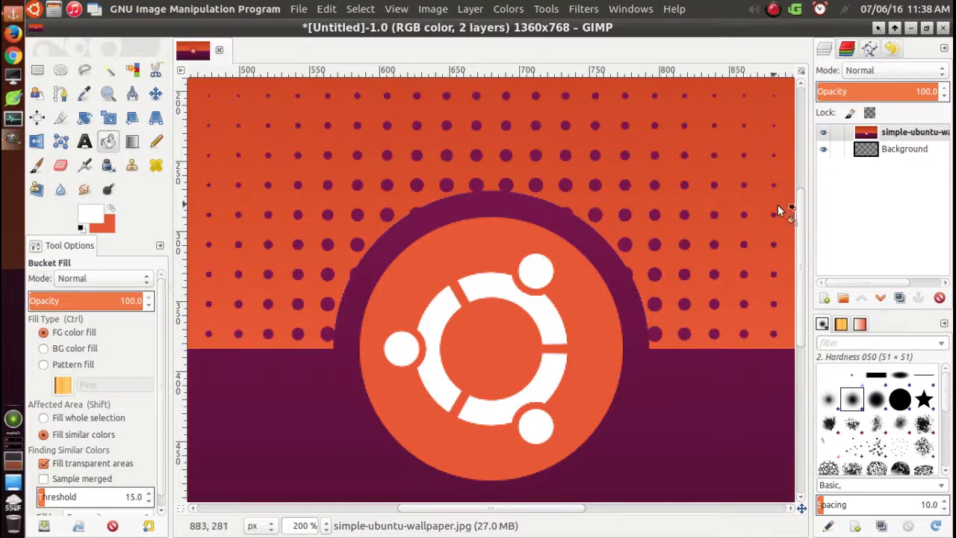
left_click_drag(799, 217, 810, 242)
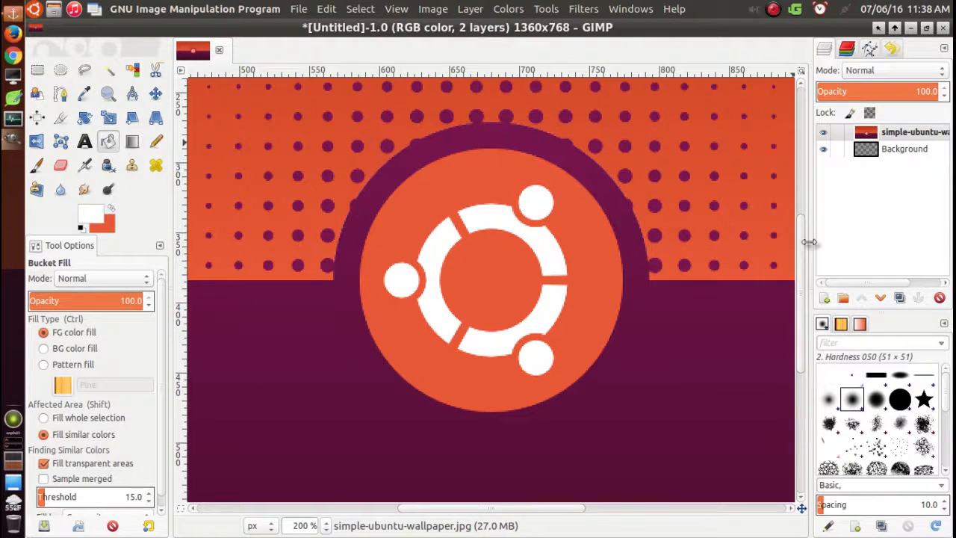
left_click(298, 11)
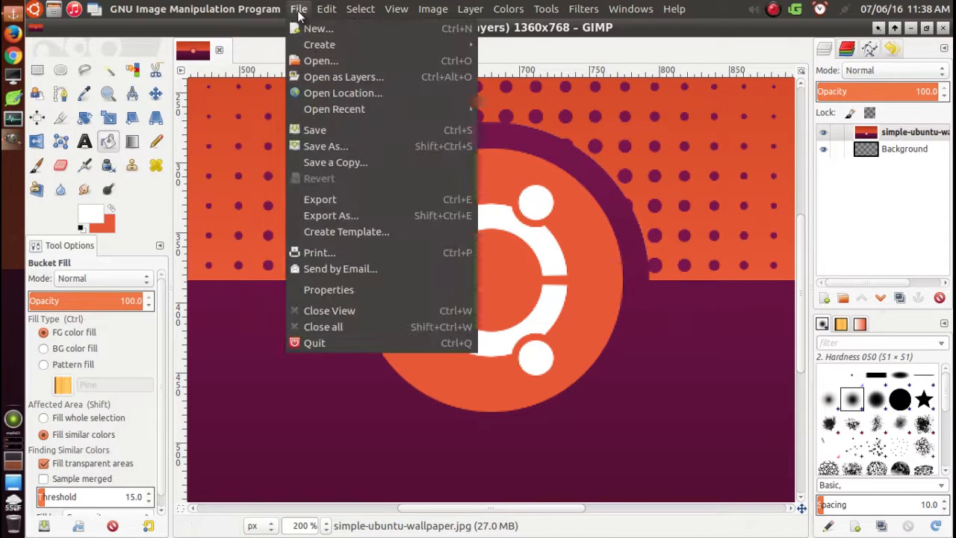
left_click(316, 78)
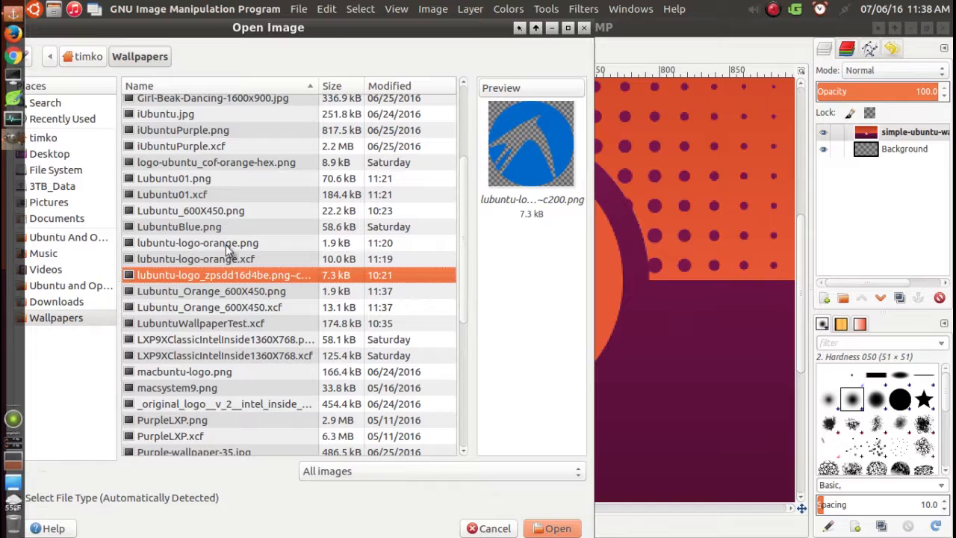
left_click(182, 291)
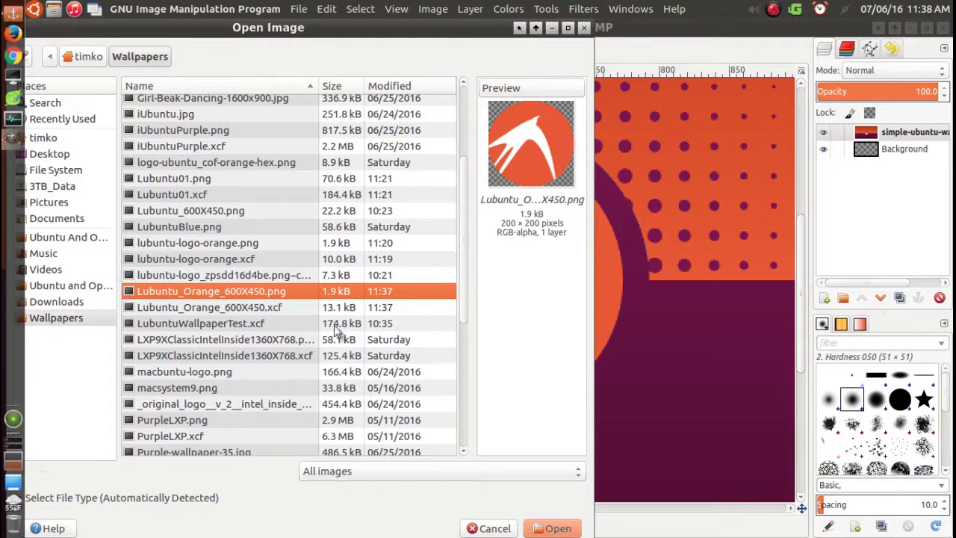
left_click(288, 244)
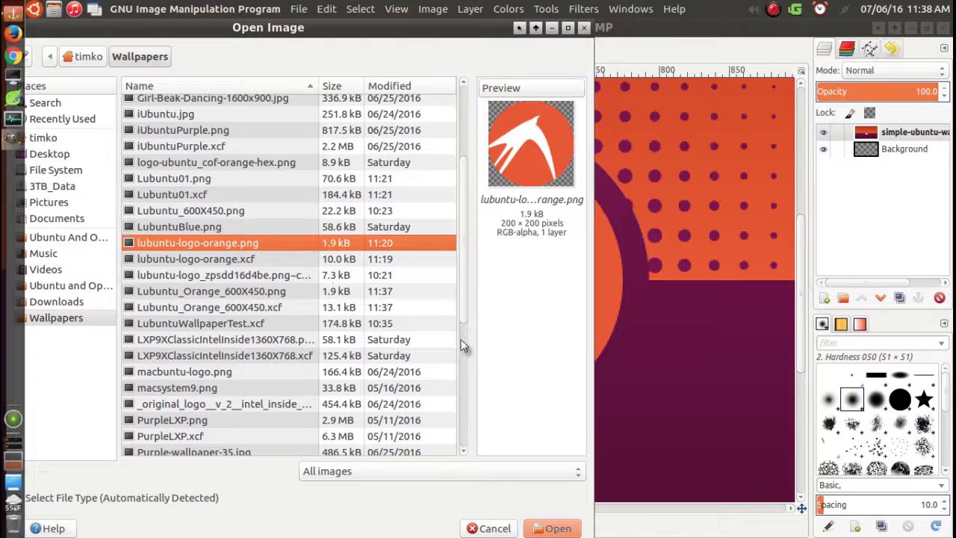
left_click(556, 528)
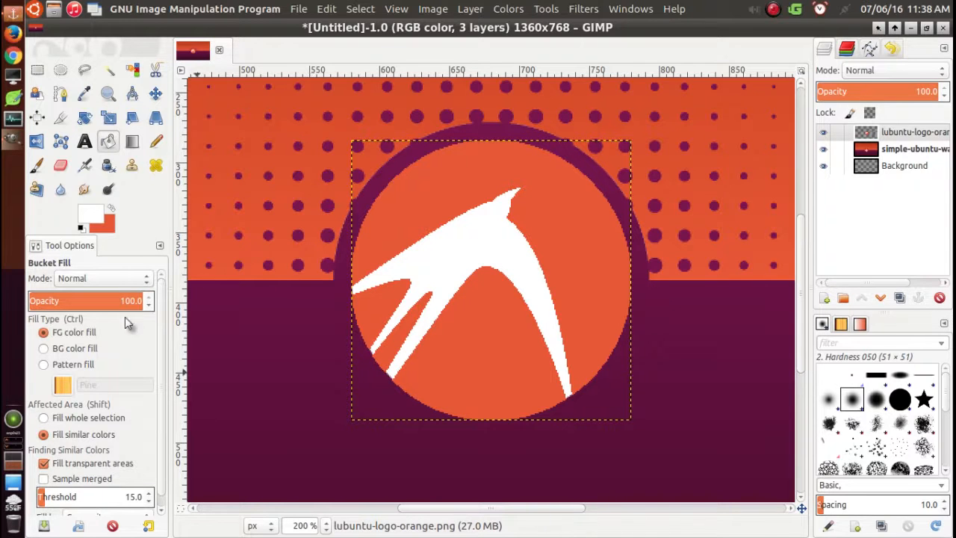
left_click(15, 57)
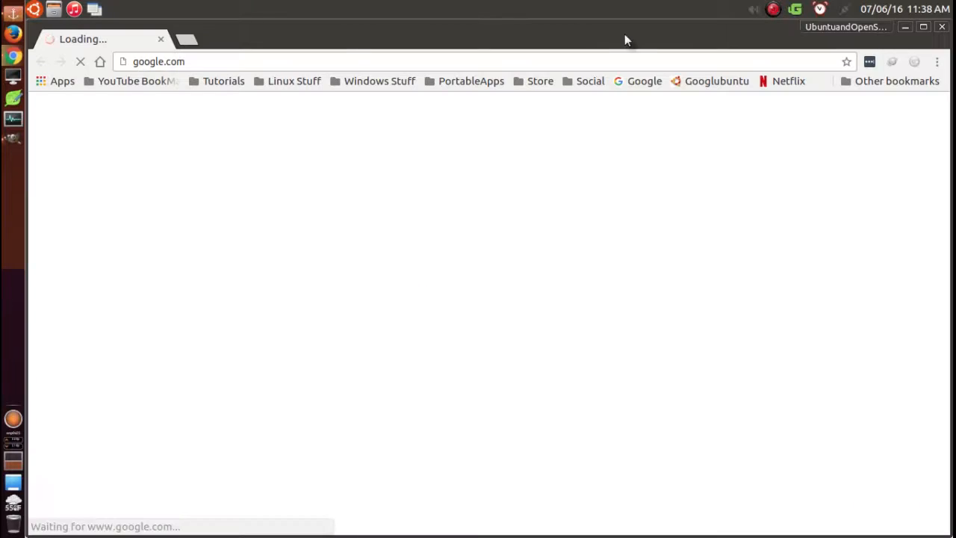
left_click(942, 26)
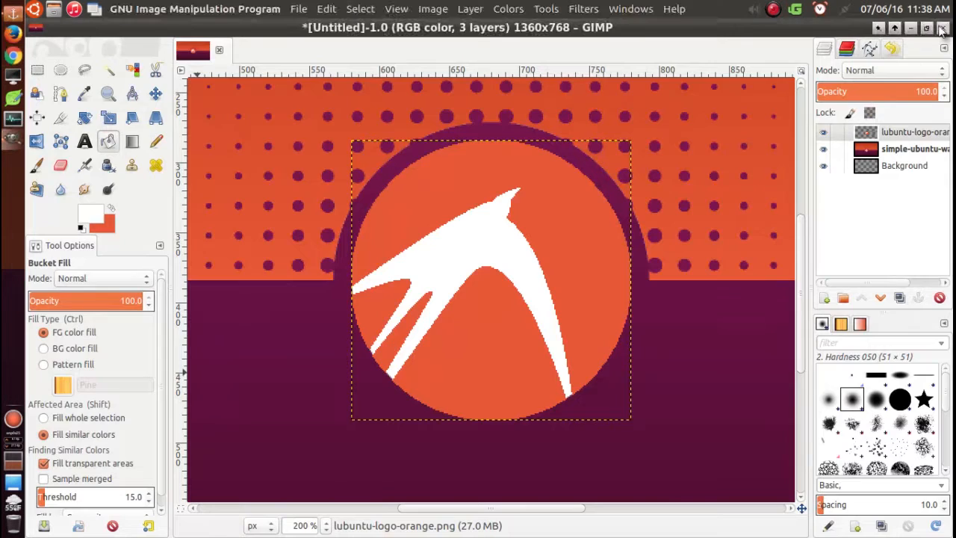
- Nudge the Lubuntu logo layer vertically and horizontally in small increments so it covers the Ubuntu logo, centered within the purple ring
left_click(37, 70)
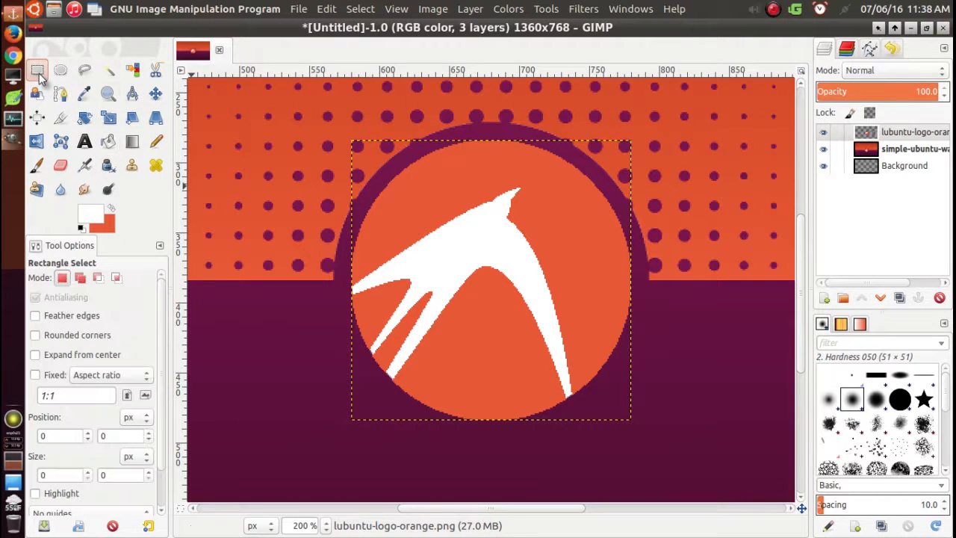
left_click(363, 159)
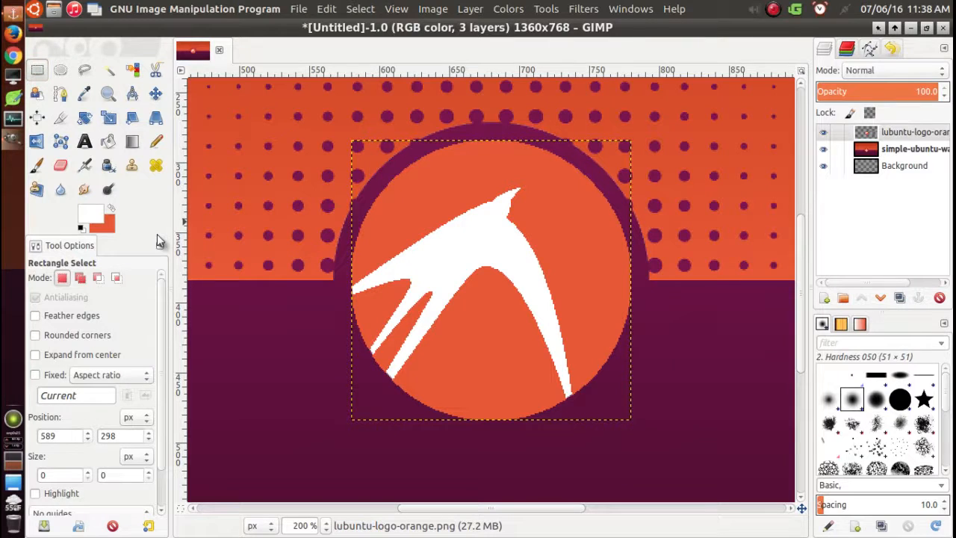
key("Down")
key("Down")
key("Down")
key("Down")
key("Down")
key("Down")
key("Down")
key("Down")
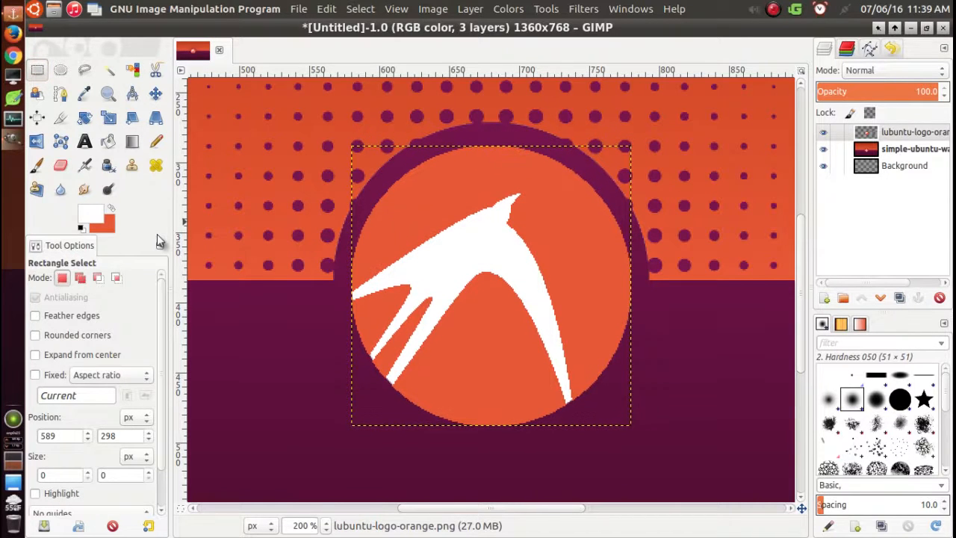
key("Up")
key("Up")
key("Up")
key("Up")
key("Up")
key("Up")
key("Up")
key("Up")
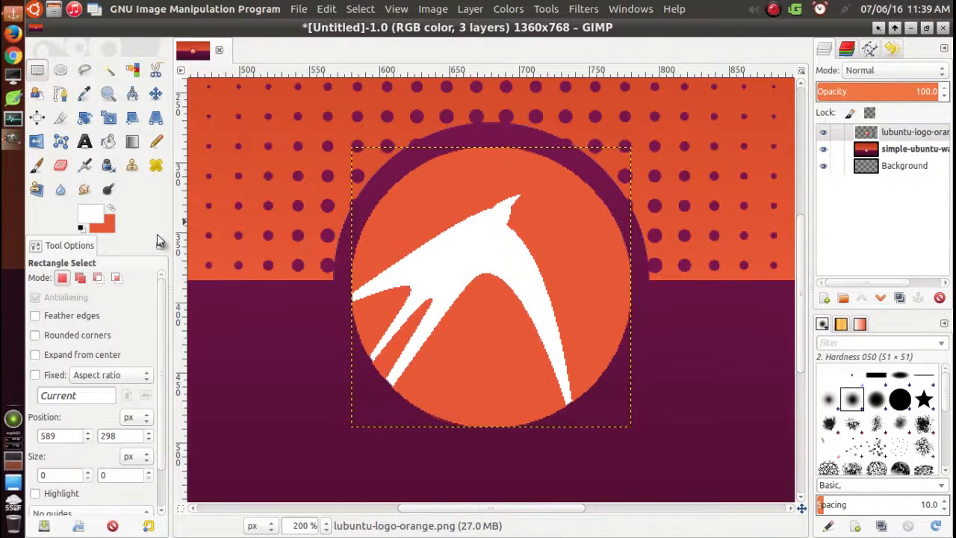
key("Left")
key("Right")
key("Right")
key("Left")
key("Right")
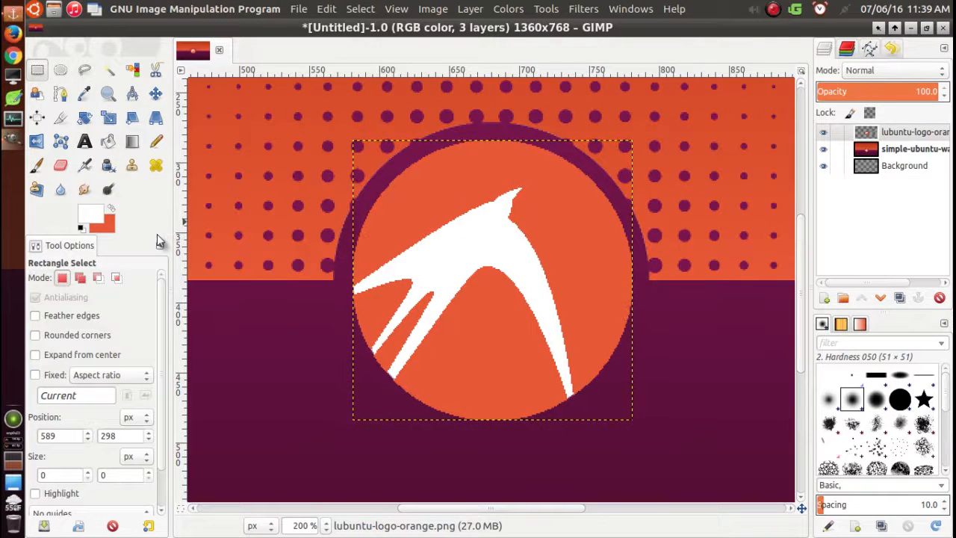
key("Up")
key("Left")
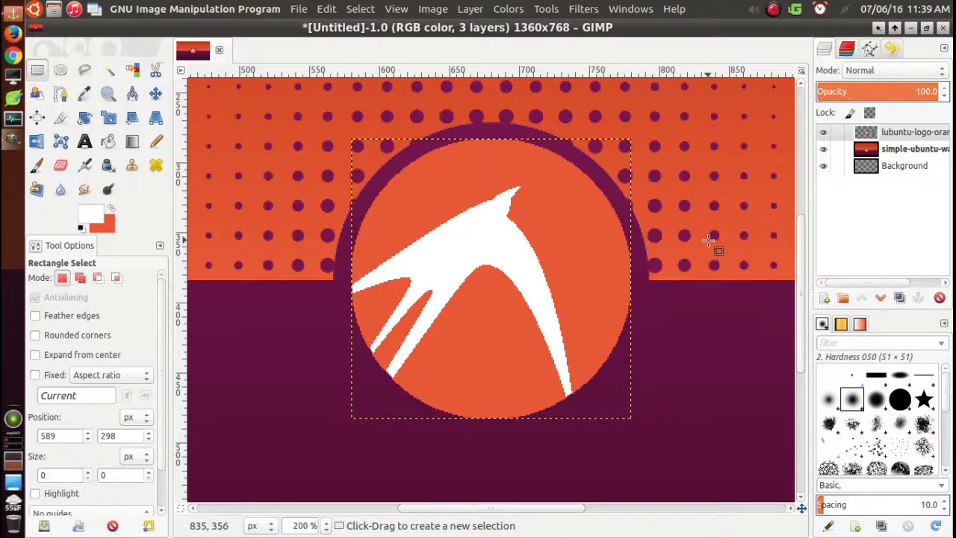
- Make the simple-ubuntu-wallpaper layer active and view the whole wallpaper to check the logo's placement
left_click(395, 11)
mouse_move(411, 62)
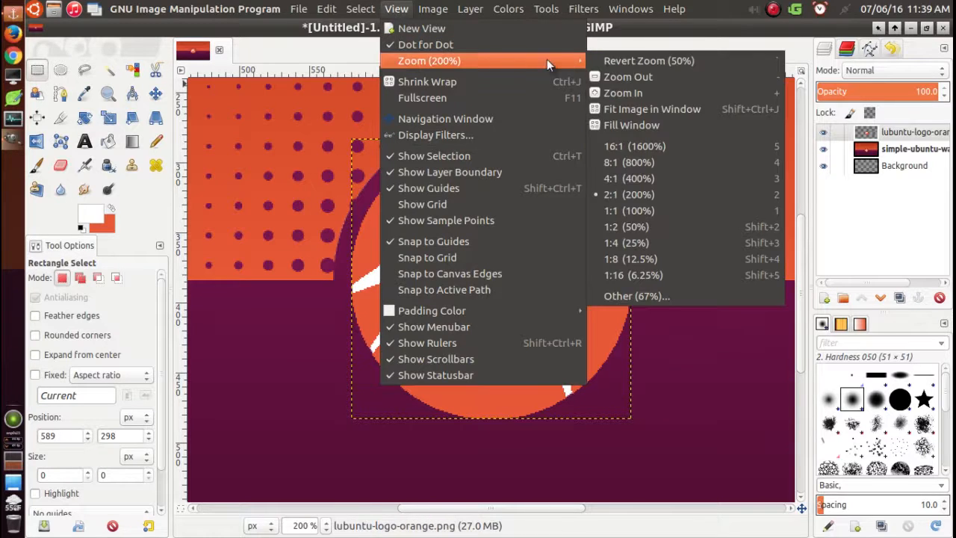
left_click(637, 125)
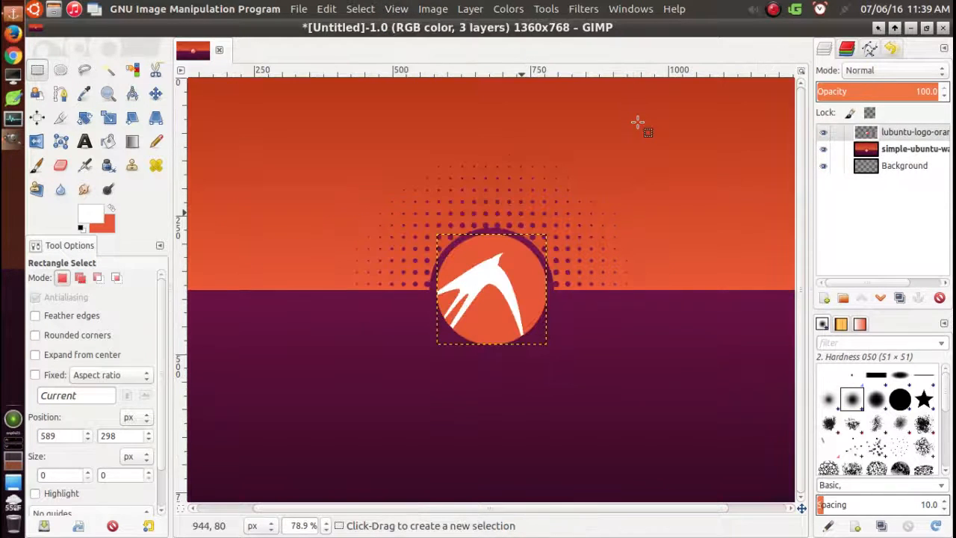
left_click(900, 151)
left_click(400, 11)
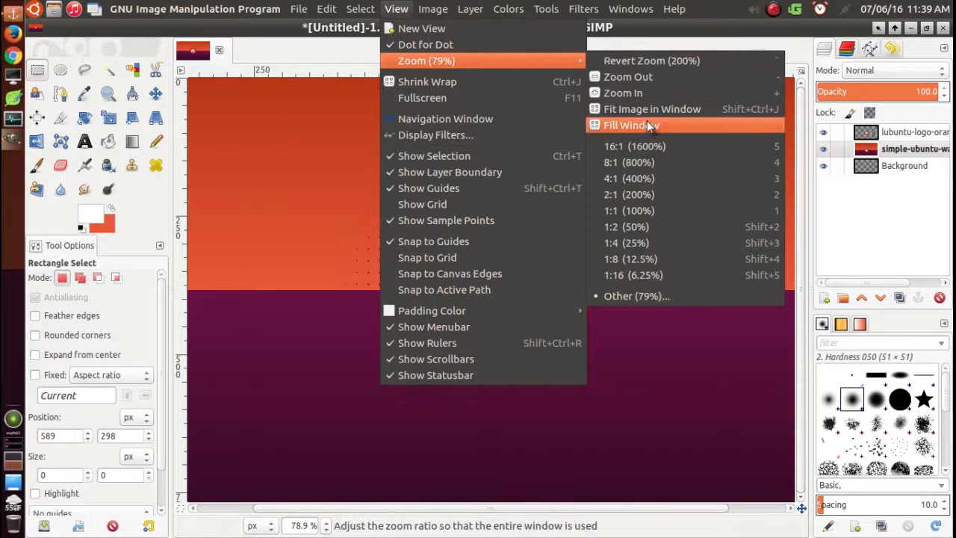
left_click(641, 110)
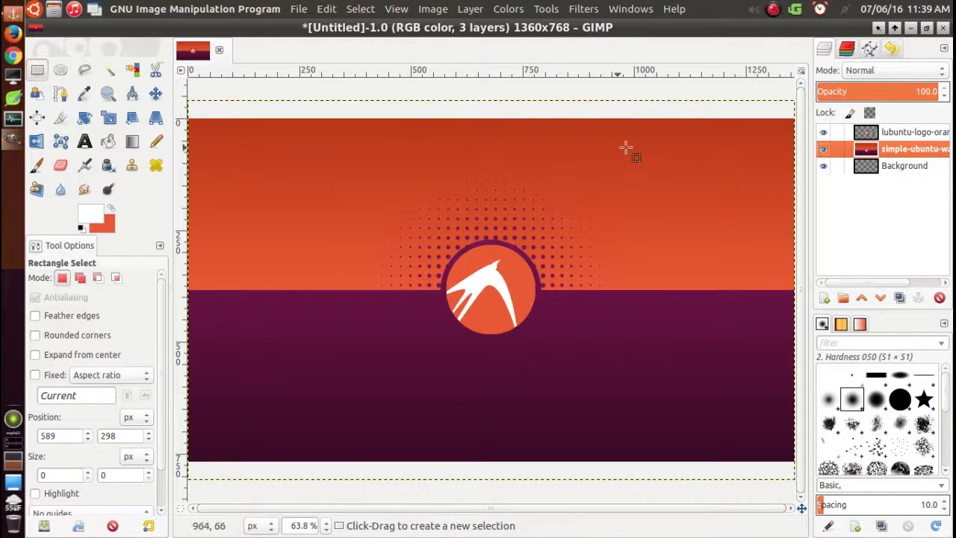
- Save the wallpaper in the Wallpapers folder as Lubuntu01.xcf, replacing the existing file
left_click(299, 11)
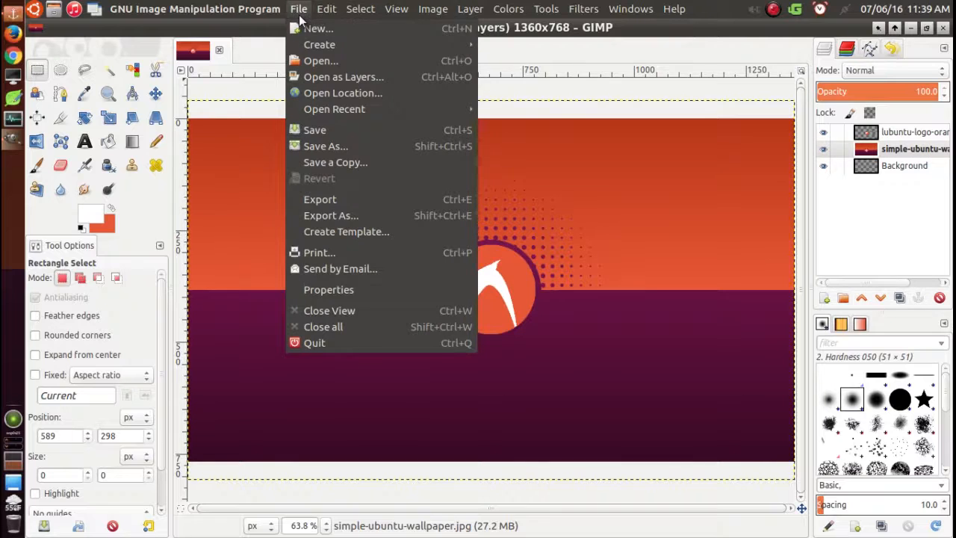
left_click(311, 127)
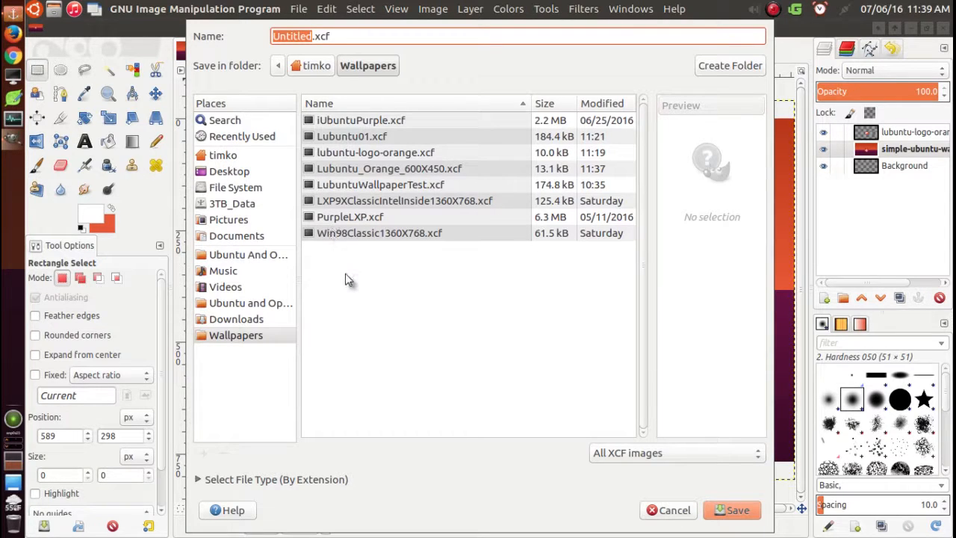
left_click(309, 36)
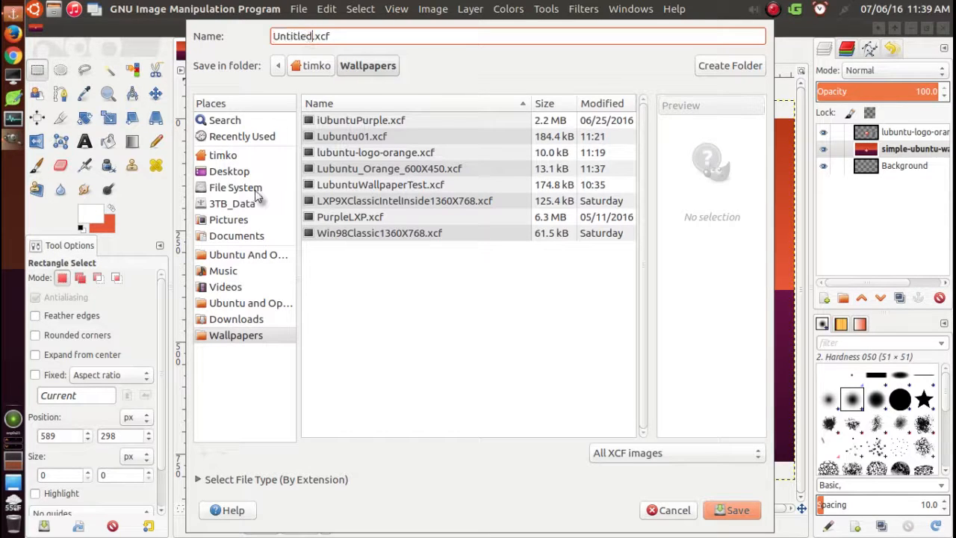
key("BackSpace")
key("BackSpace")
key("BackSpace")
key("BackSpace")
key("BackSpace")
key("BackSpace")
key("BackSpace")
key("BackSpace")
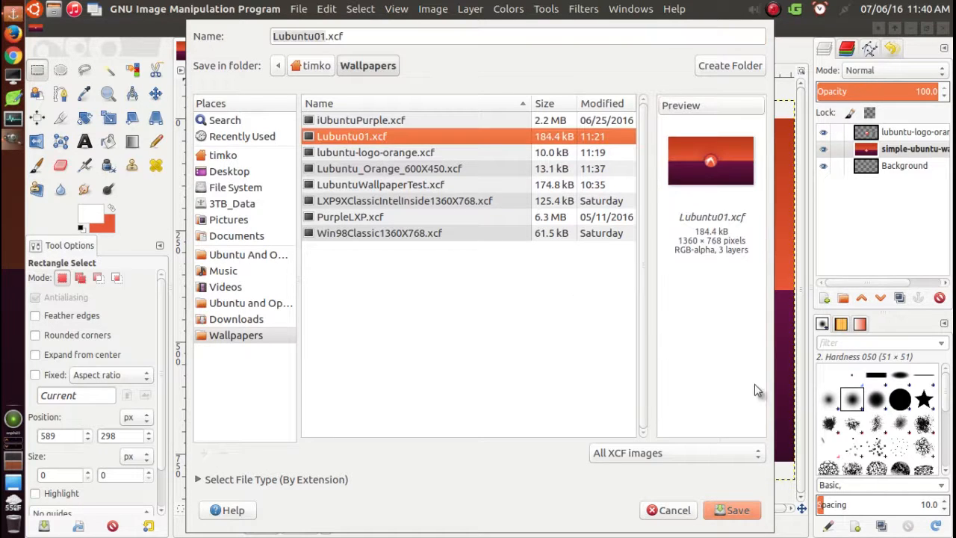
left_click(734, 510)
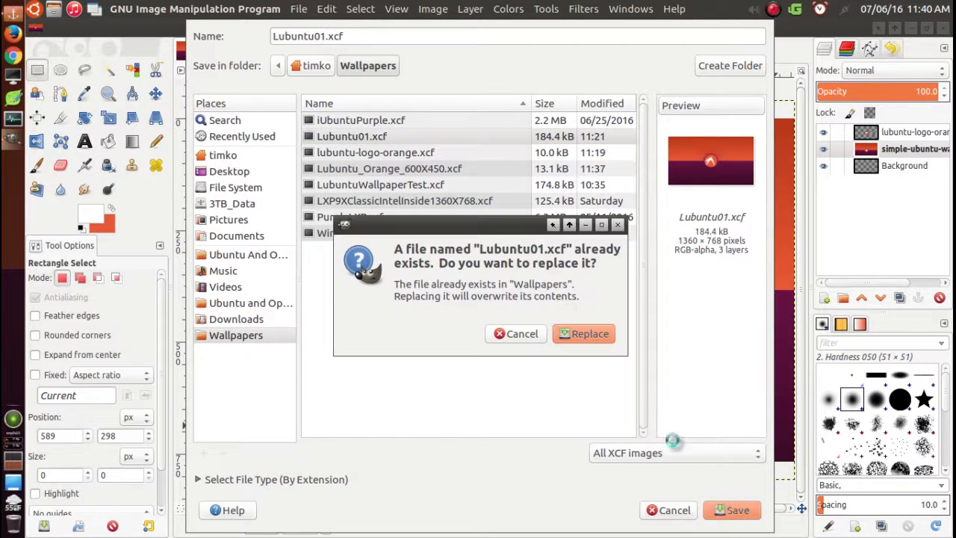
left_click(582, 341)
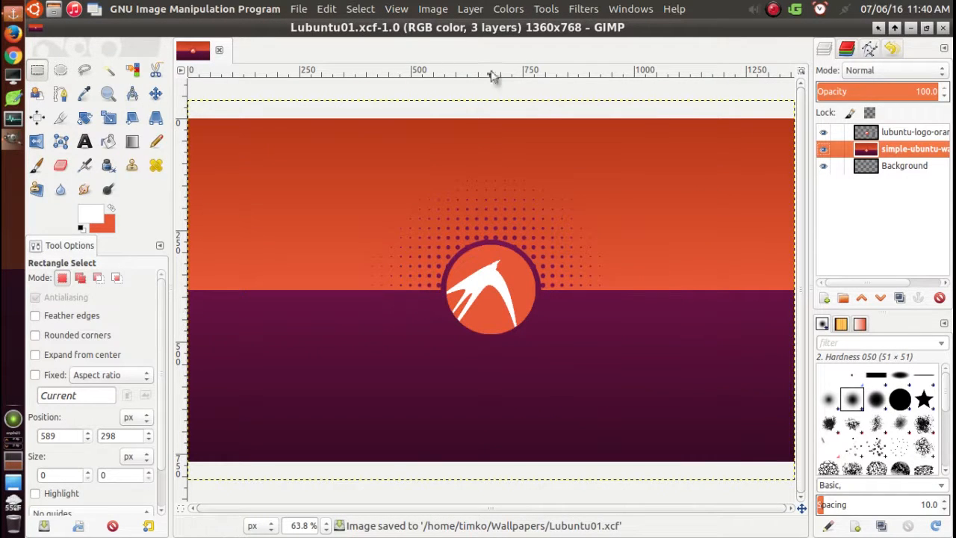
- Export the image to the Wallpapers folder as Lubuntu01.png, replacing the existing file with the default PNG options, and close GIMP
left_click(299, 10)
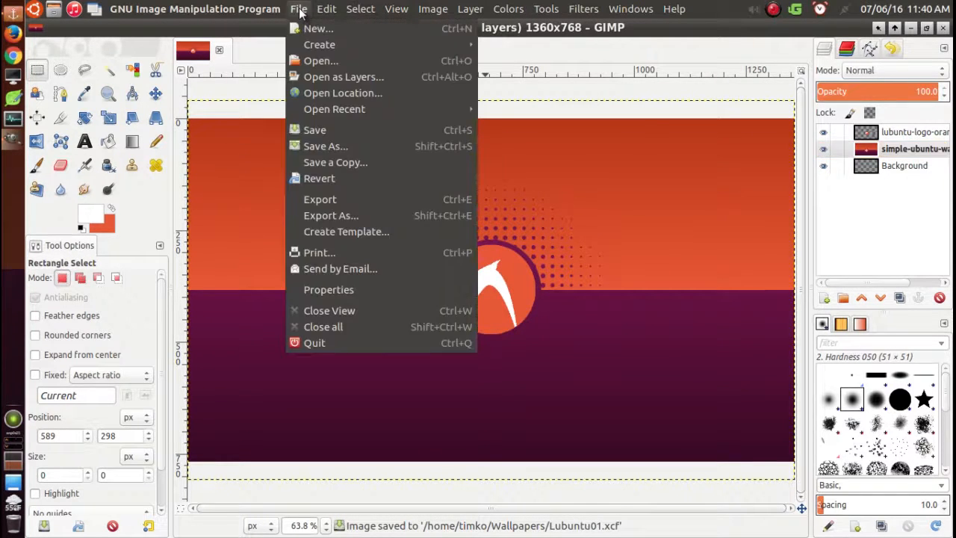
left_click(316, 214)
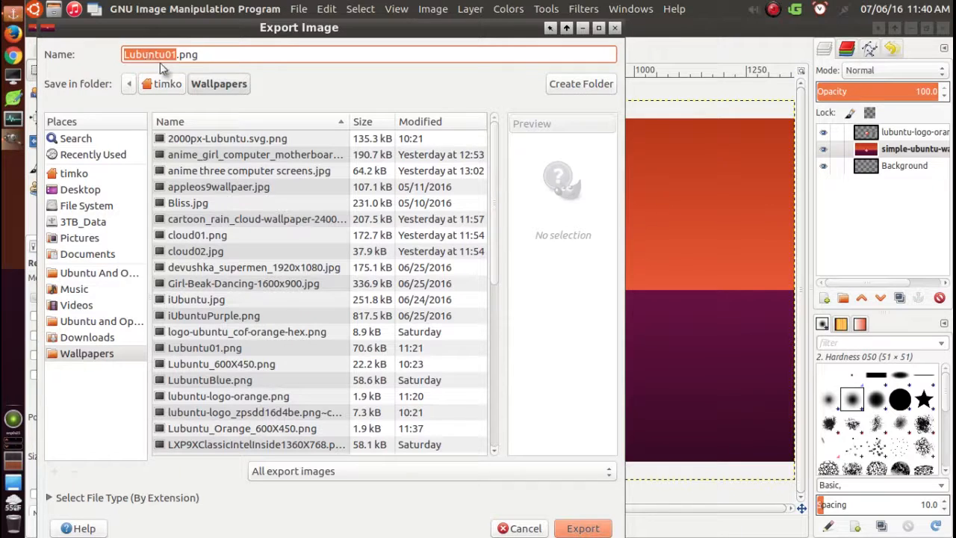
left_click(586, 526)
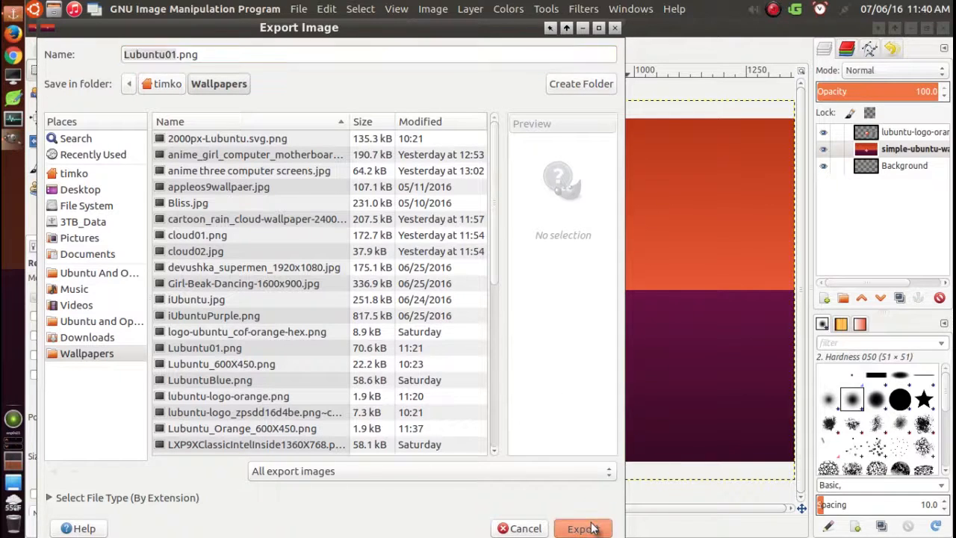
left_click(441, 350)
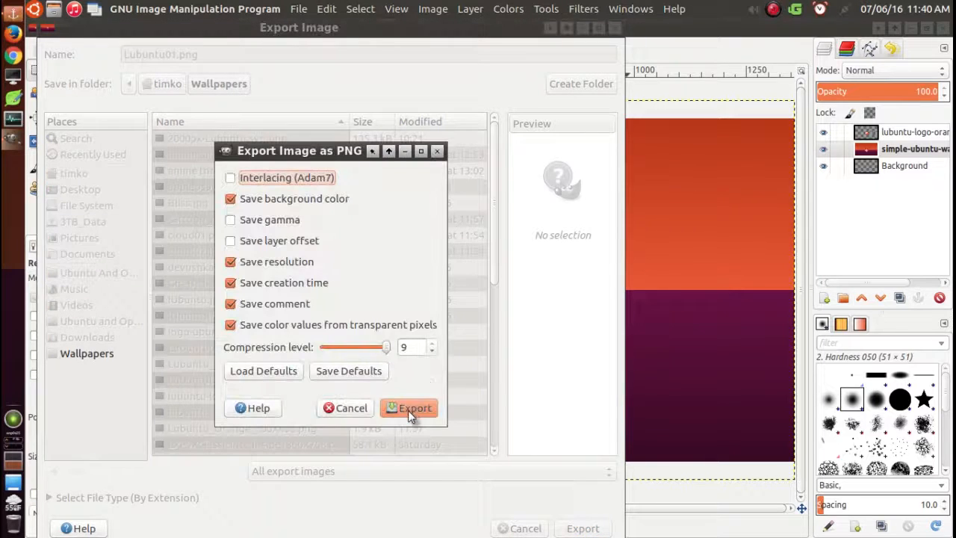
left_click(409, 408)
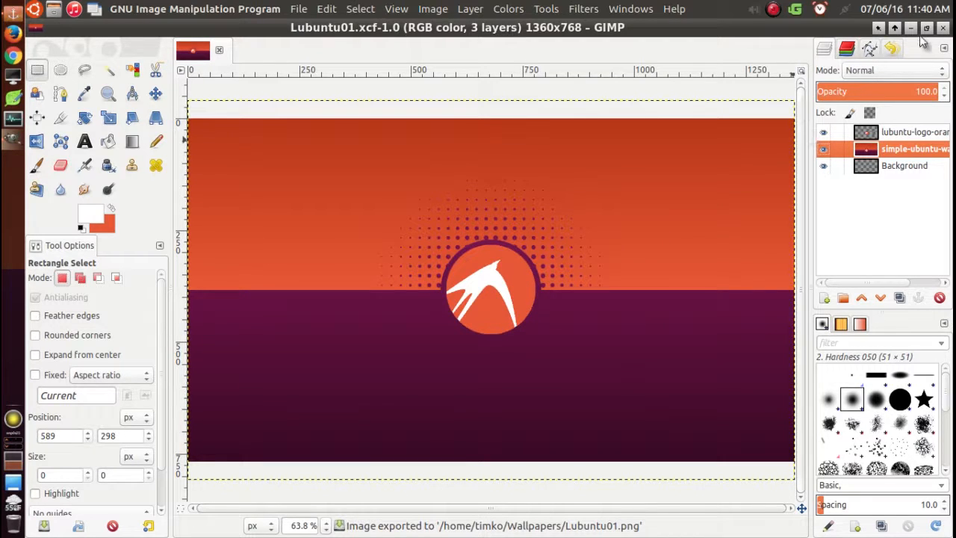
left_click(944, 27)
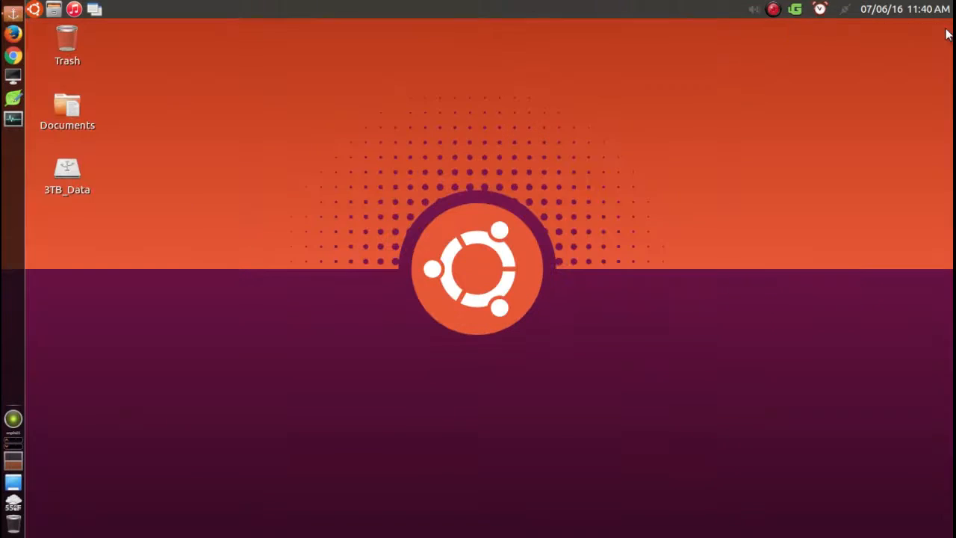
- Set Lubuntu01.png from the Wallpapers folder as the desktop wallpaper in Desktop Preferences and close the preferences
right_click(453, 197)
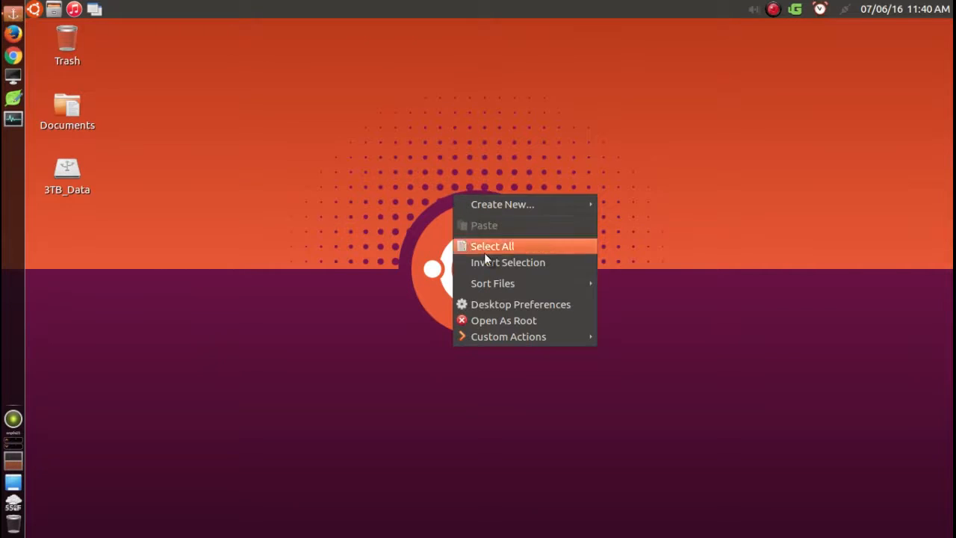
left_click(495, 300)
left_click(446, 241)
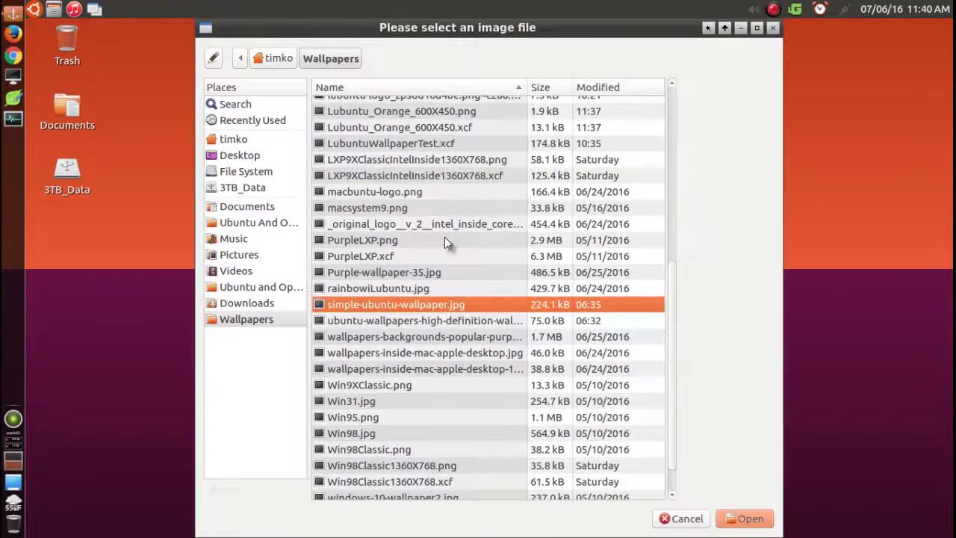
scroll(392, 150, "up", 3)
left_click(389, 142)
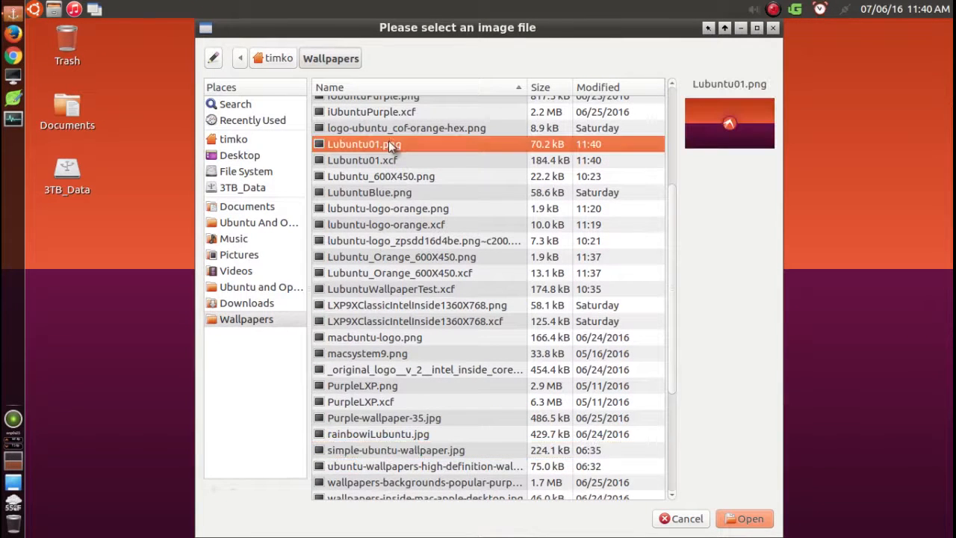
left_click(743, 515)
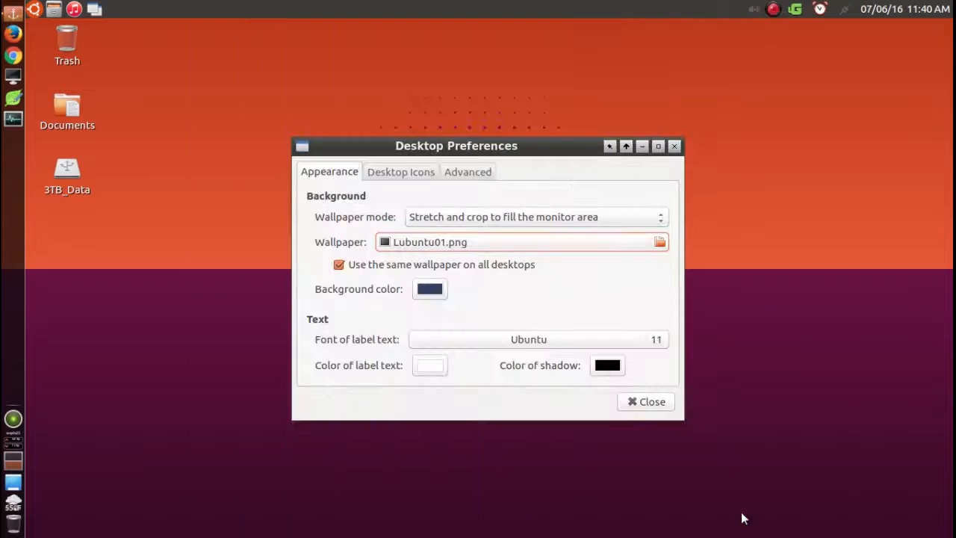
left_click(644, 401)
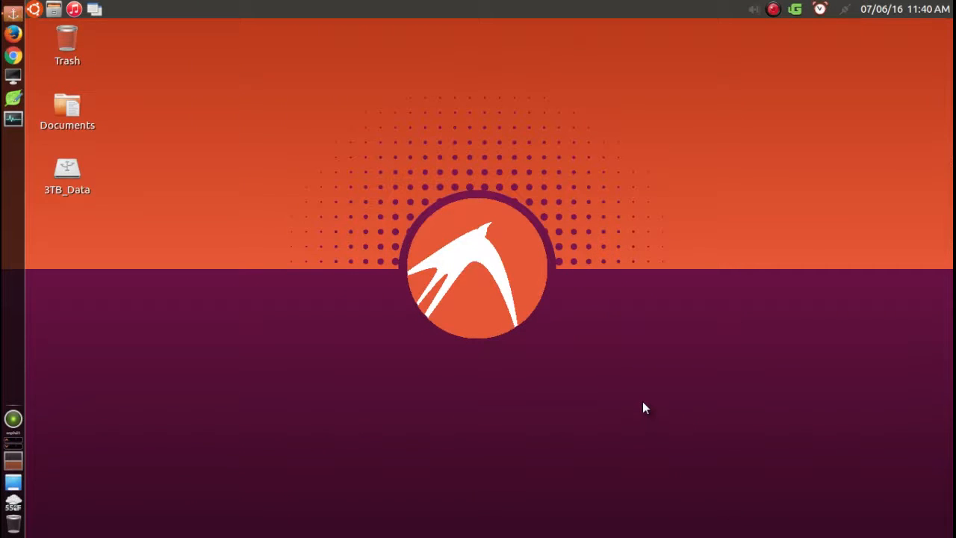